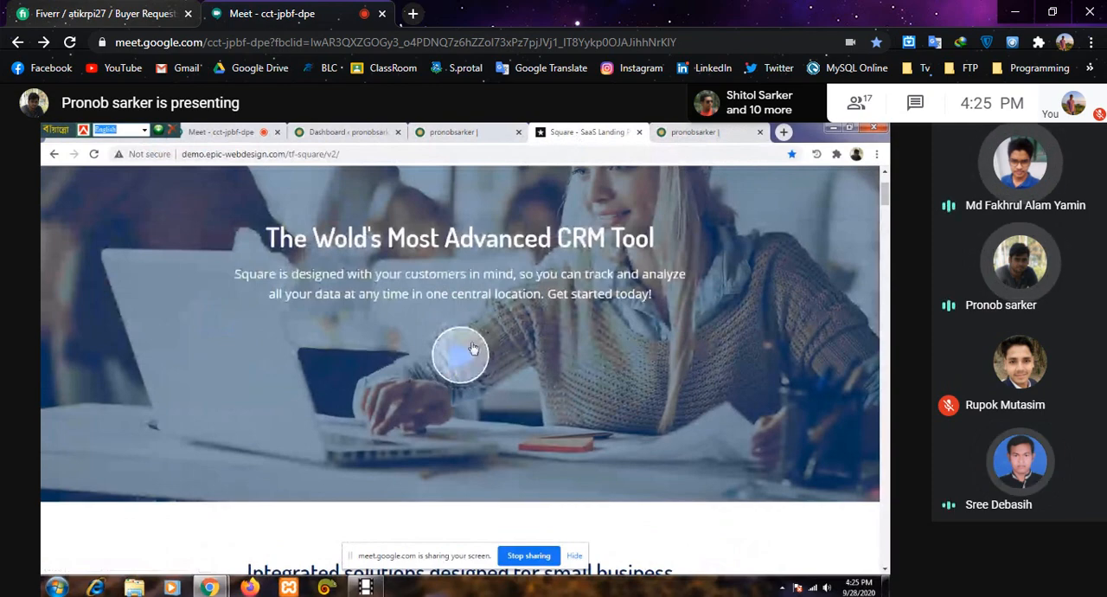
- Play the promotional video on the Square landing page demo and close its player
{"action": "left_click", "coordinate": [472, 347]}
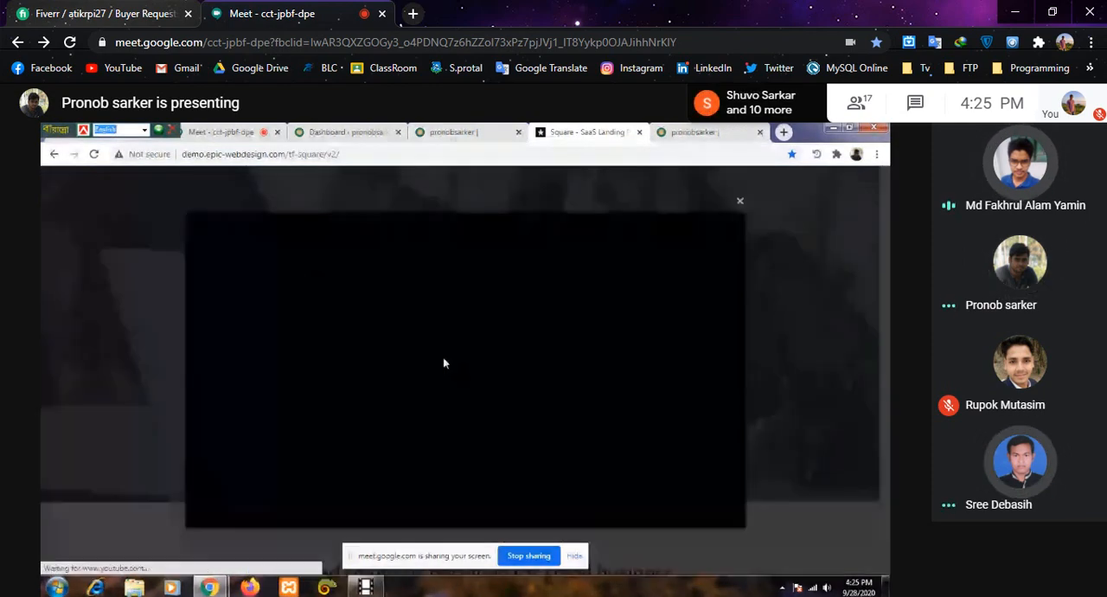
{"action": "left_click", "coordinate": [741, 202]}
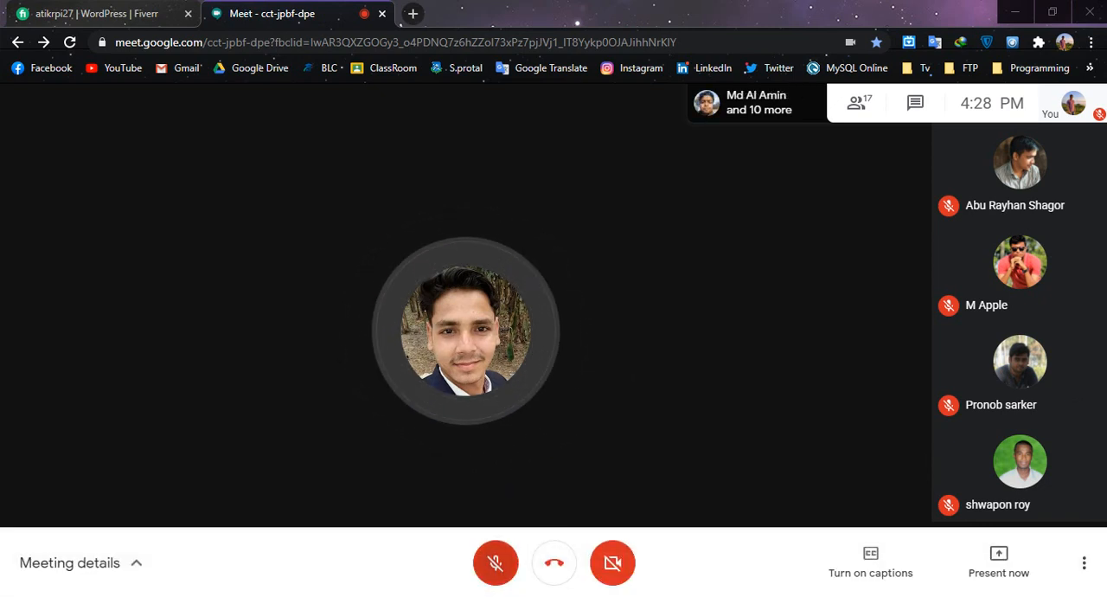
- Turn the meeting microphone on and mute it again, twice in a row
{"action": "left_click", "coordinate": [496, 563]}
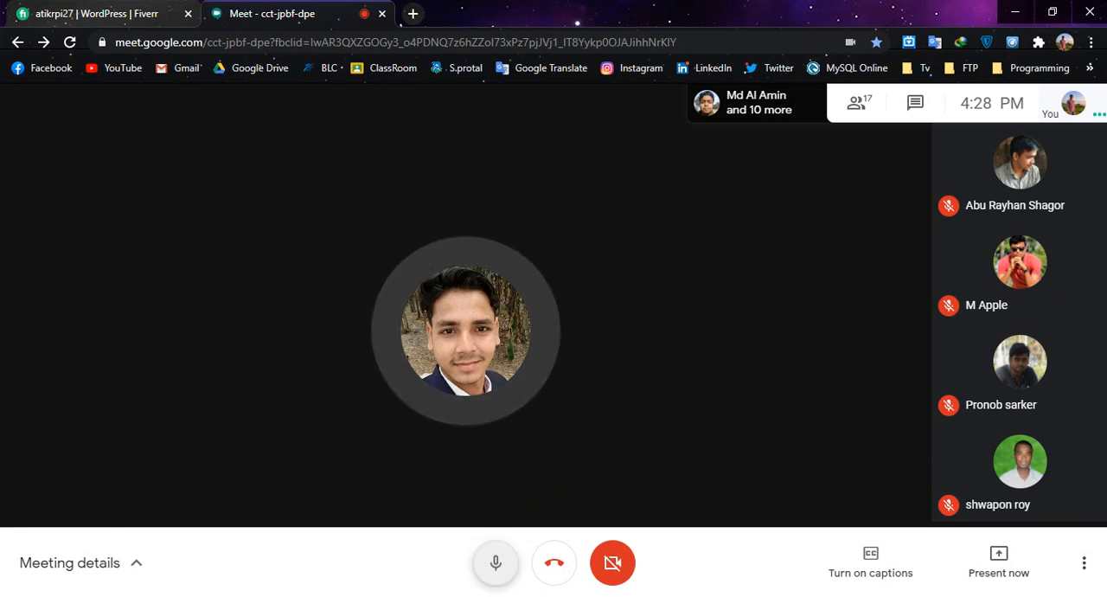
{"action": "left_click", "coordinate": [495, 563]}
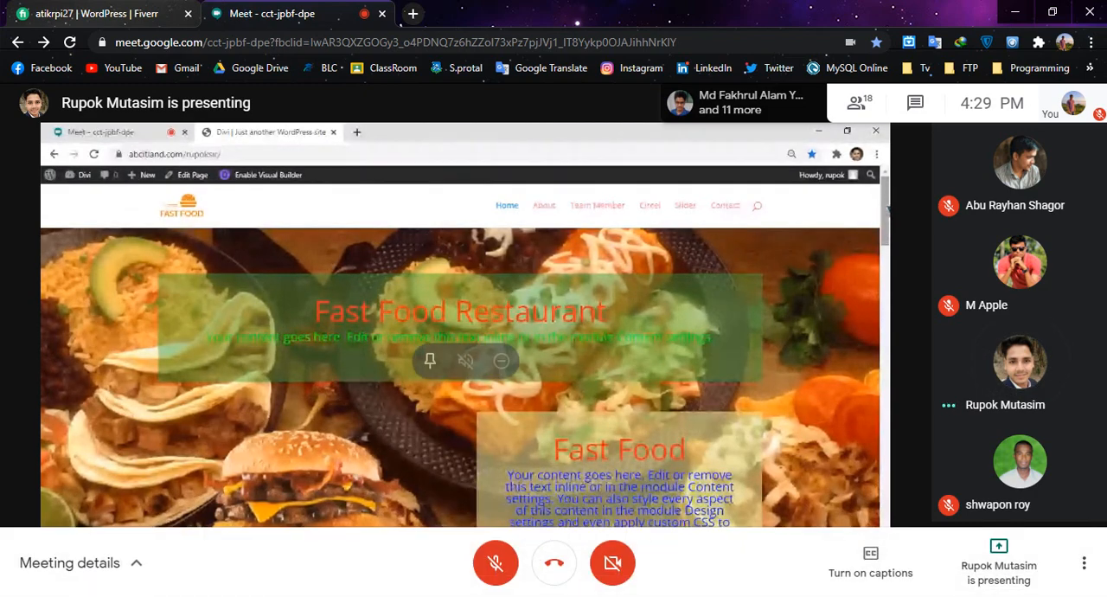
{"action": "left_click", "coordinate": [495, 562]}
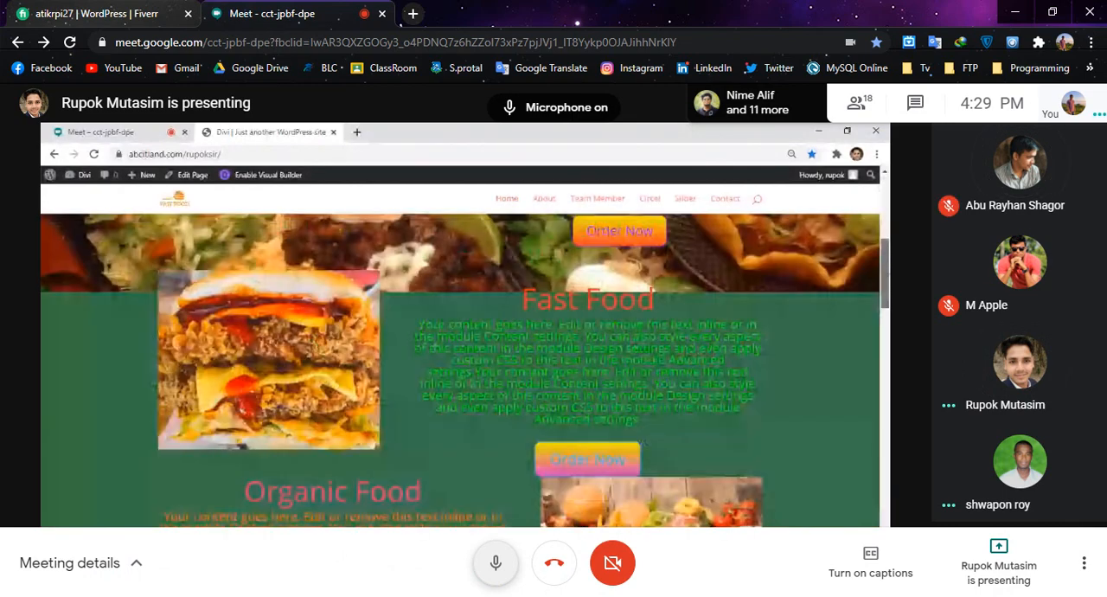
{"action": "left_click", "coordinate": [495, 562]}
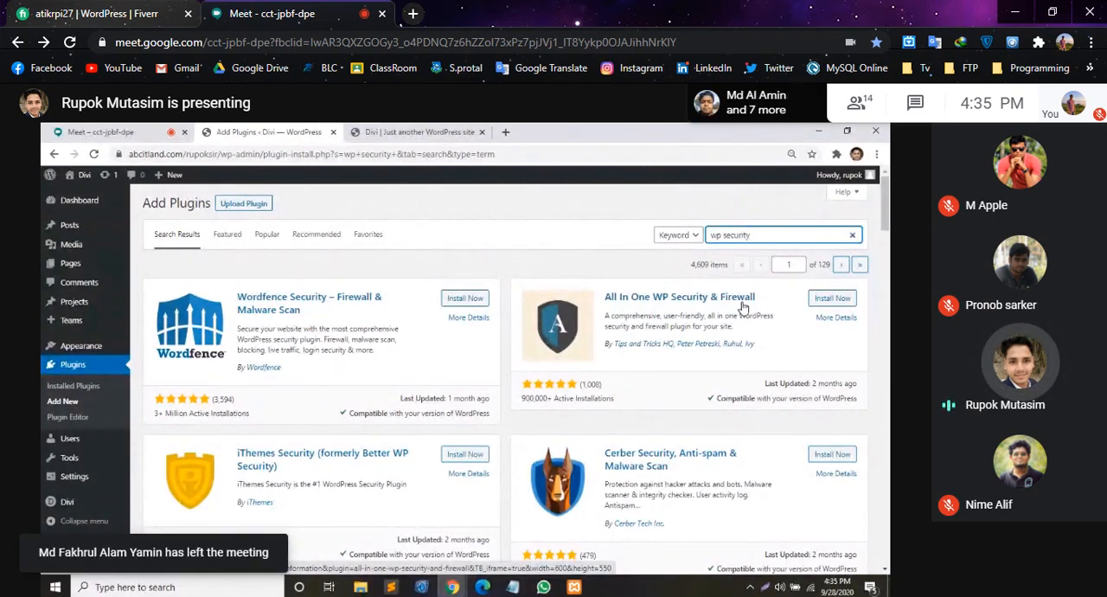
- Replace the plugin search term with "all in one wp security"
{"action": "key", "text": "ctrl+a"}
{"action": "key", "text": "BackSpace"}
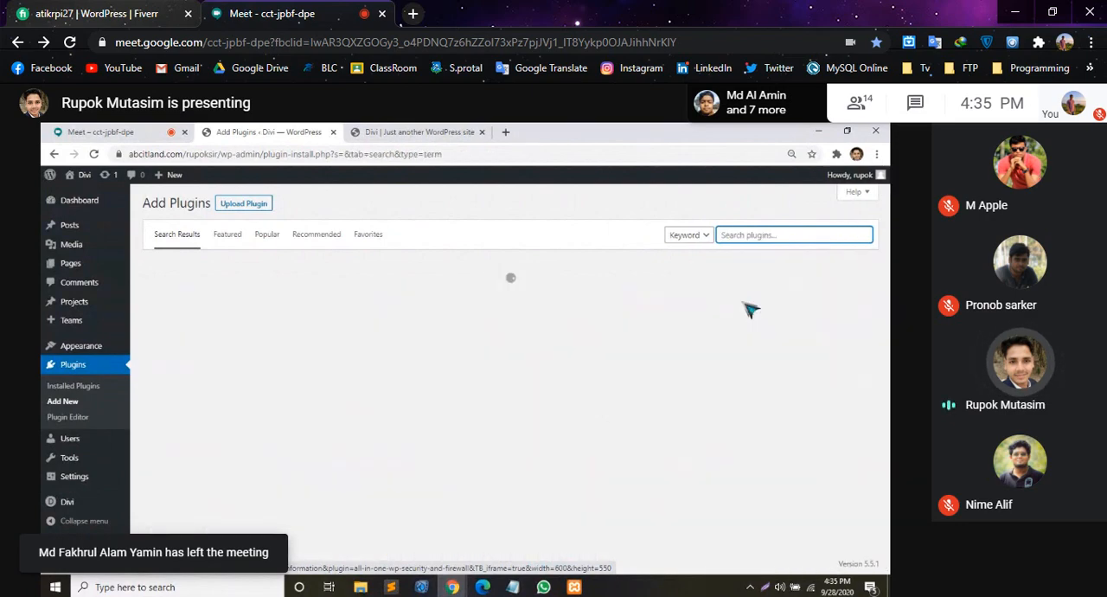
{"action": "type", "text": "all i"}
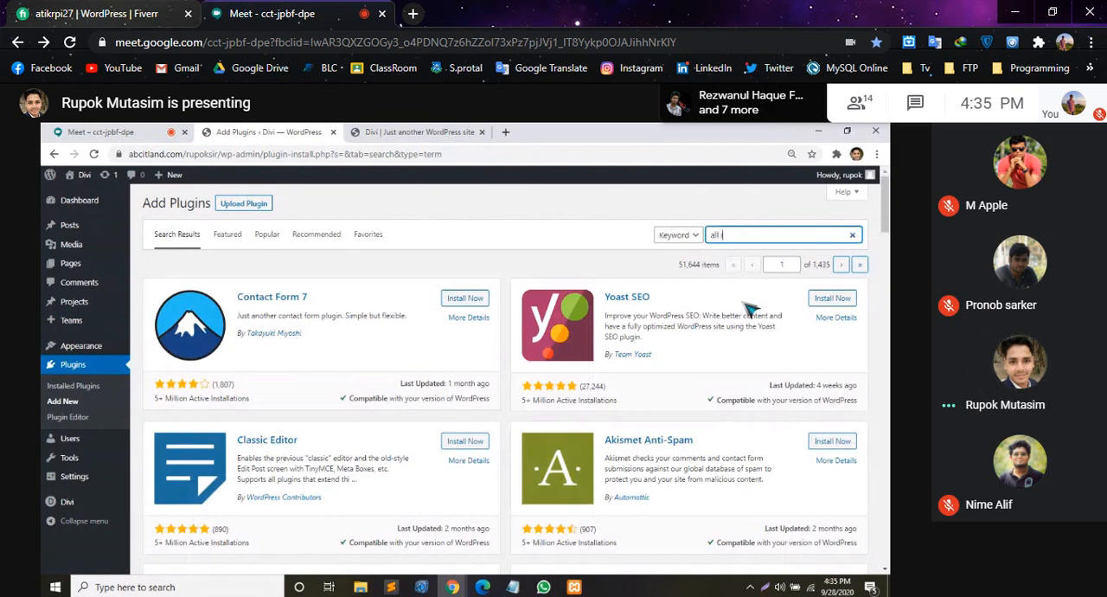
{"action": "type", "text": "n one wp security"}
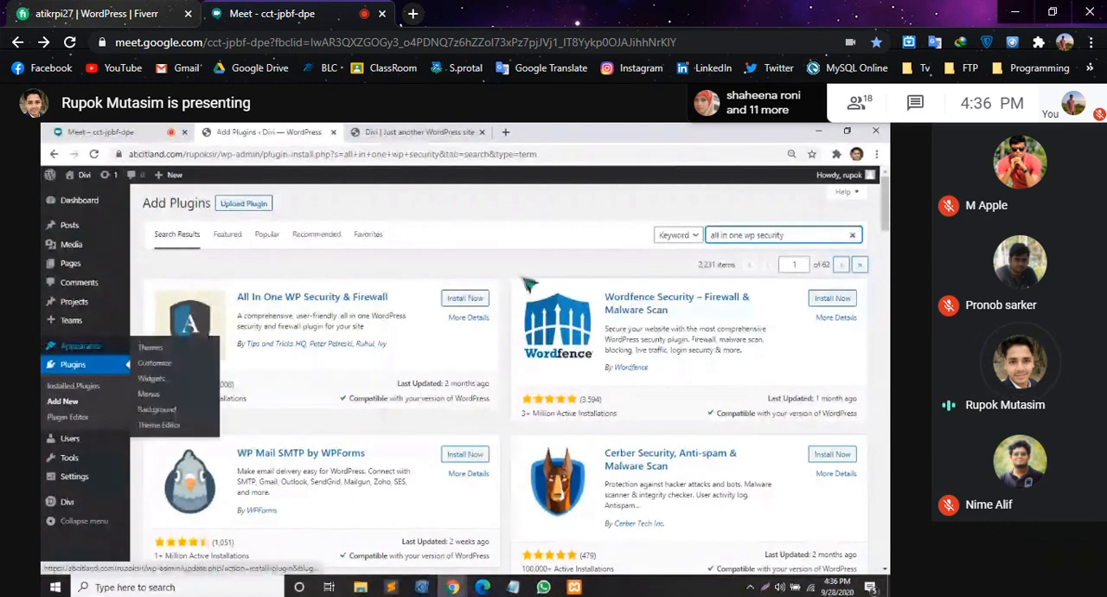
- Install and activate the All In One WP Security & Firewall plugin
{"action": "left_click", "coordinate": [466, 297]}
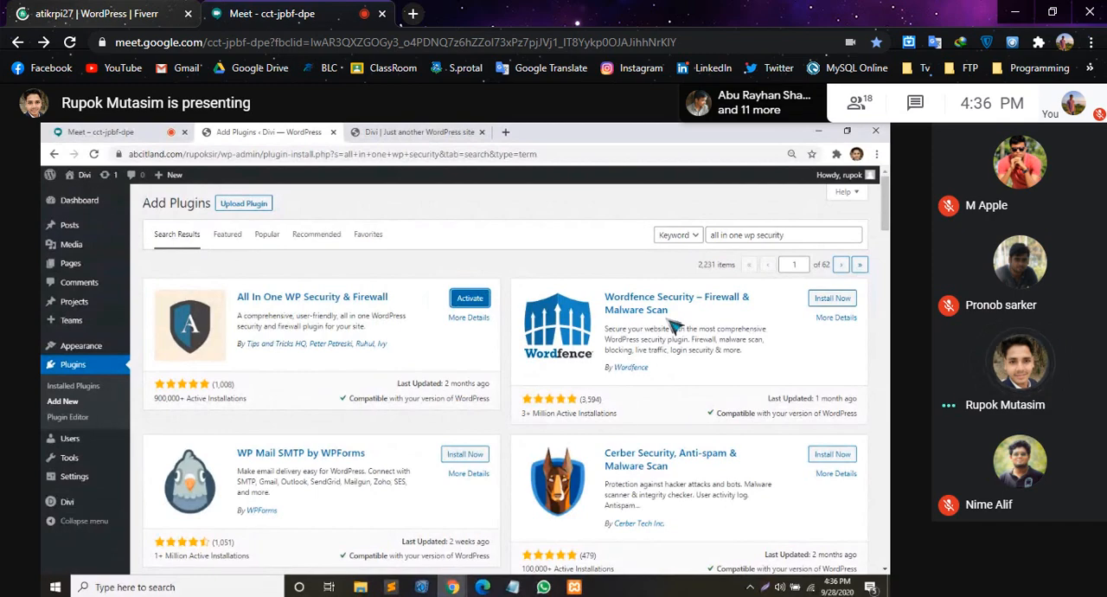
{"action": "left_click", "coordinate": [470, 299]}
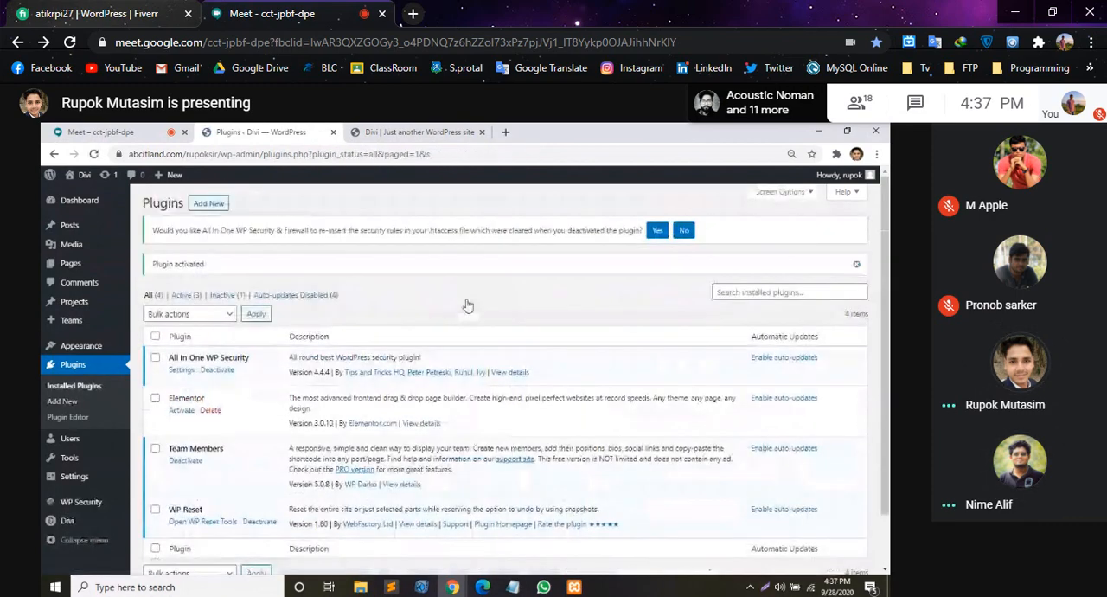
{"action": "left_click", "coordinate": [143, 130]}
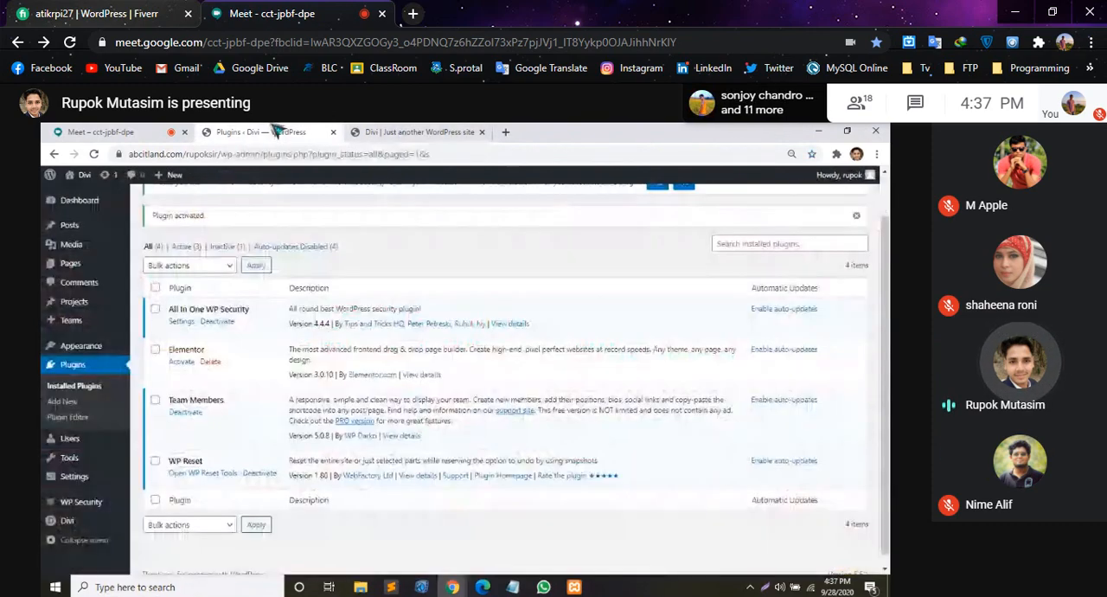
- View the WP Security dashboard with its security strength meter and points breakdown
{"action": "mouse_move", "coordinate": [78, 503]}
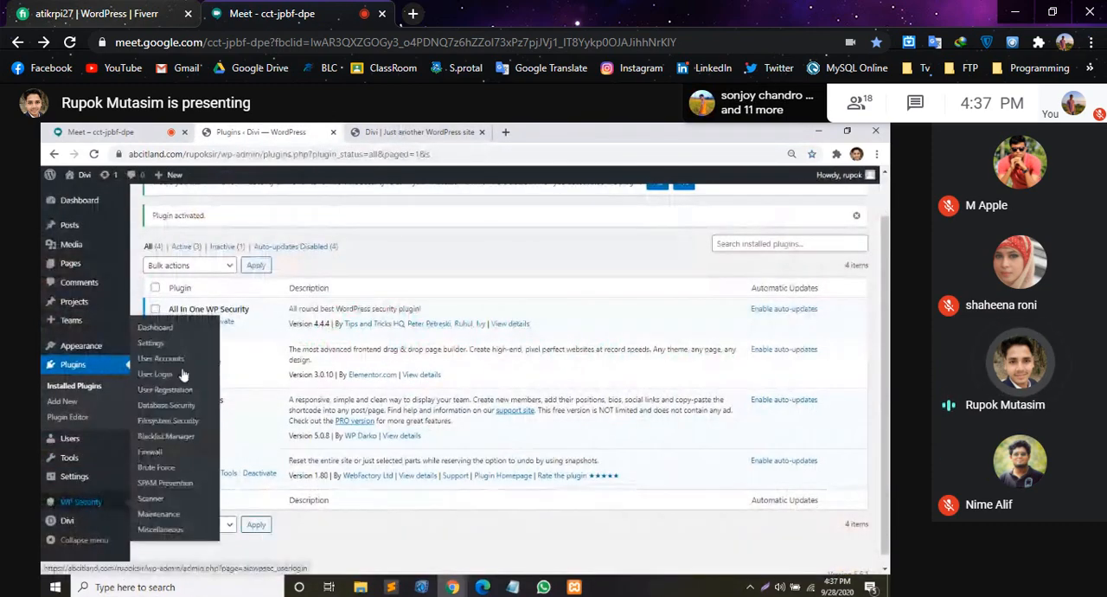
{"action": "left_click", "coordinate": [155, 328]}
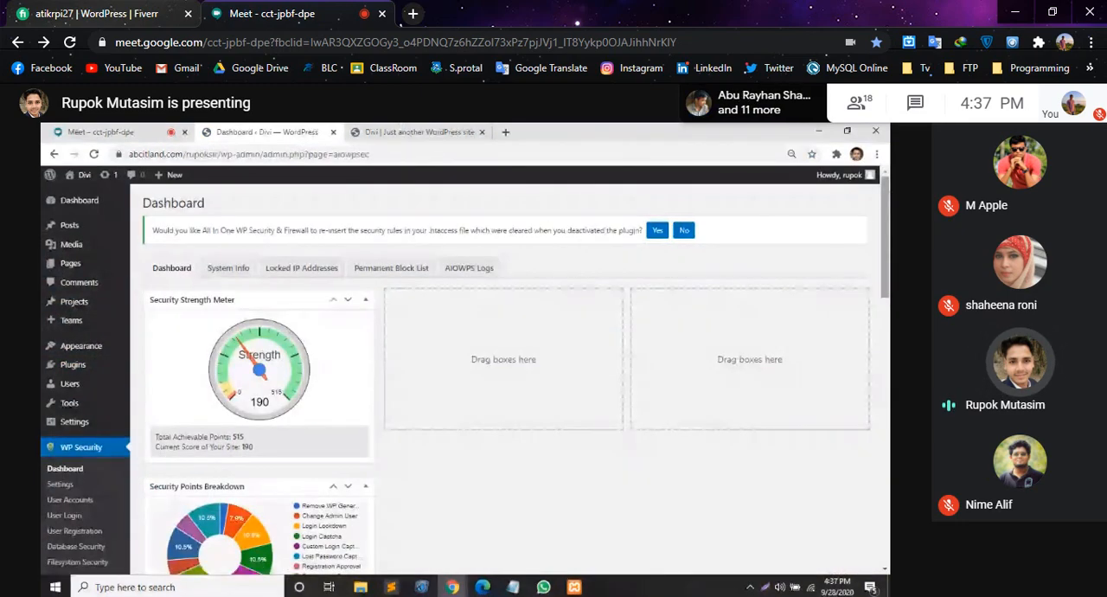
{"action": "scroll", "coordinate": [467, 372], "scroll_direction": "down", "scroll_amount": 1}
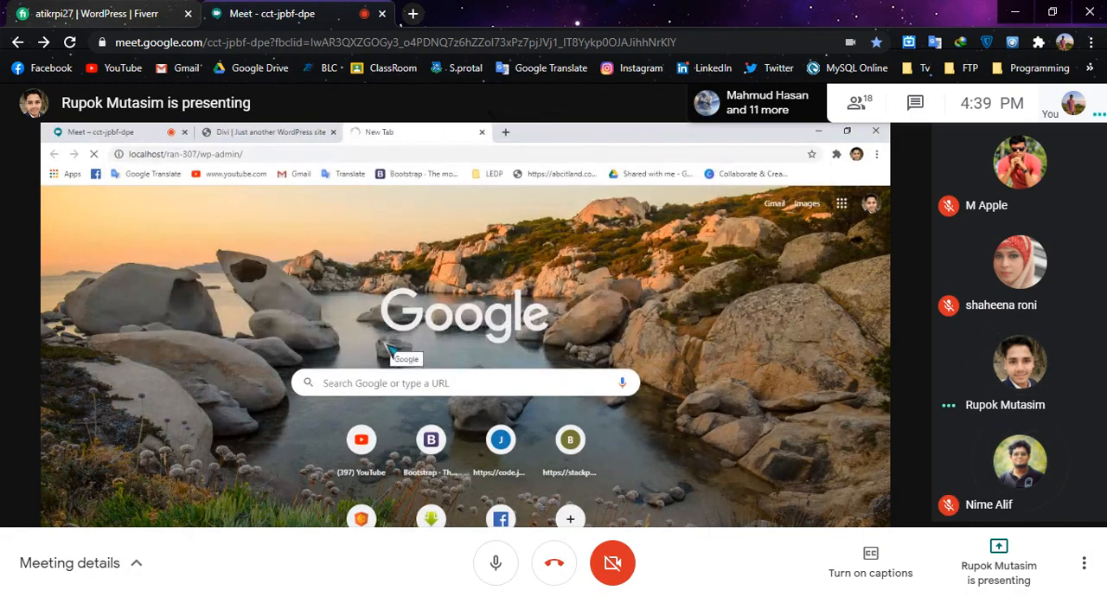
- Mute the meeting microphone while the local WordPress site is being presented
{"action": "key", "text": "ctrl+d"}
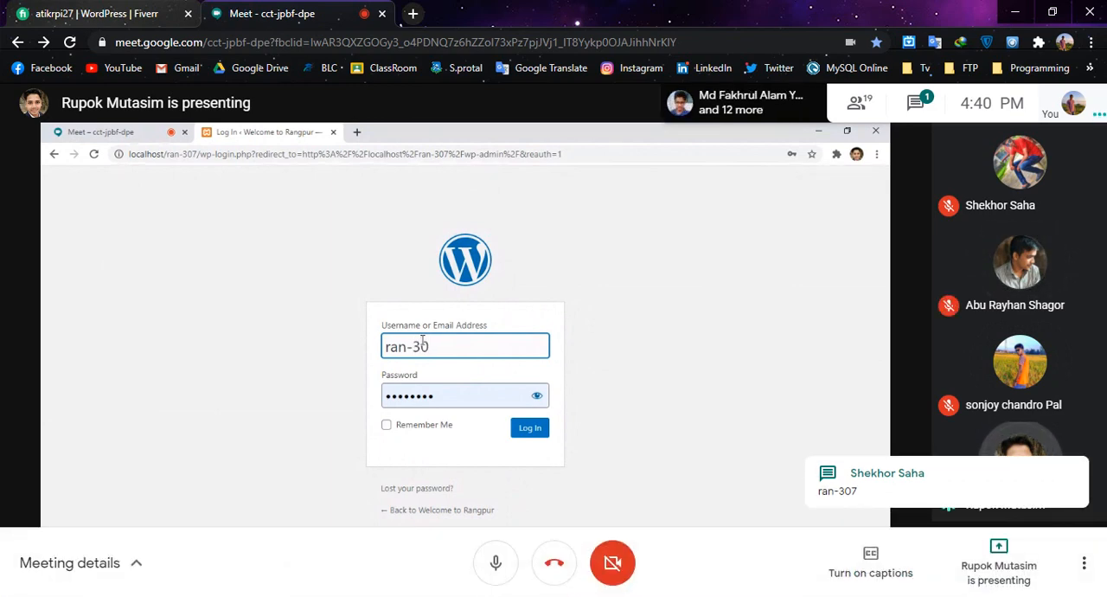
{"action": "key", "text": "ctrl+d"}
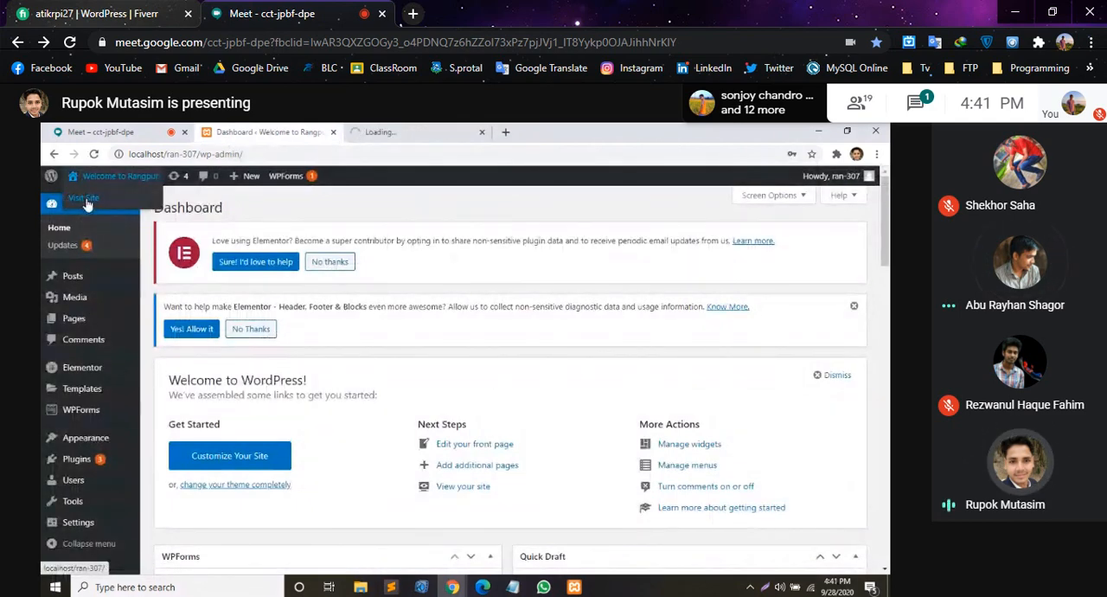
- Switch to the newly opened tab of the Welcome to Rangpur site and unmute the meeting microphone
{"action": "left_click", "coordinate": [424, 132]}
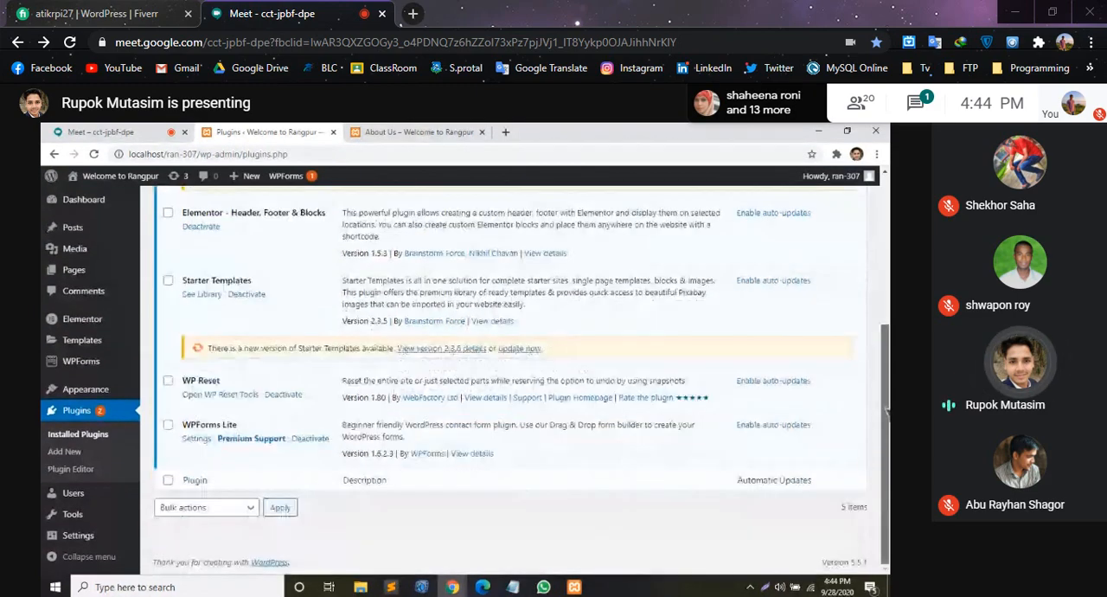
{"action": "left_click", "coordinate": [495, 563]}
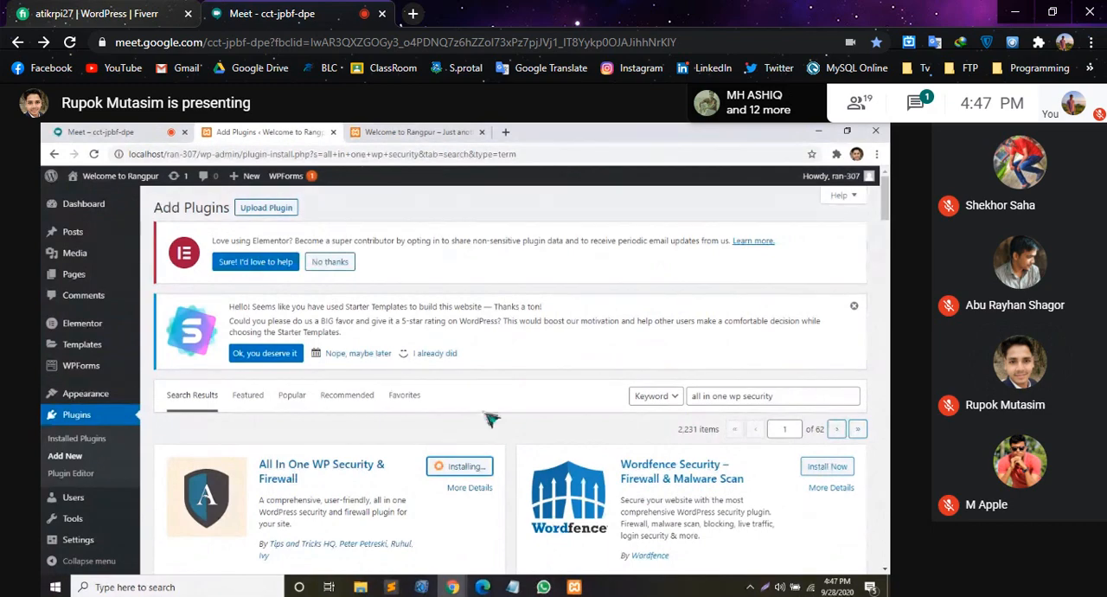
- Unmute the presenter's microphone in the Meet tab and return to the Add Plugins page
{"action": "left_click", "coordinate": [100, 129]}
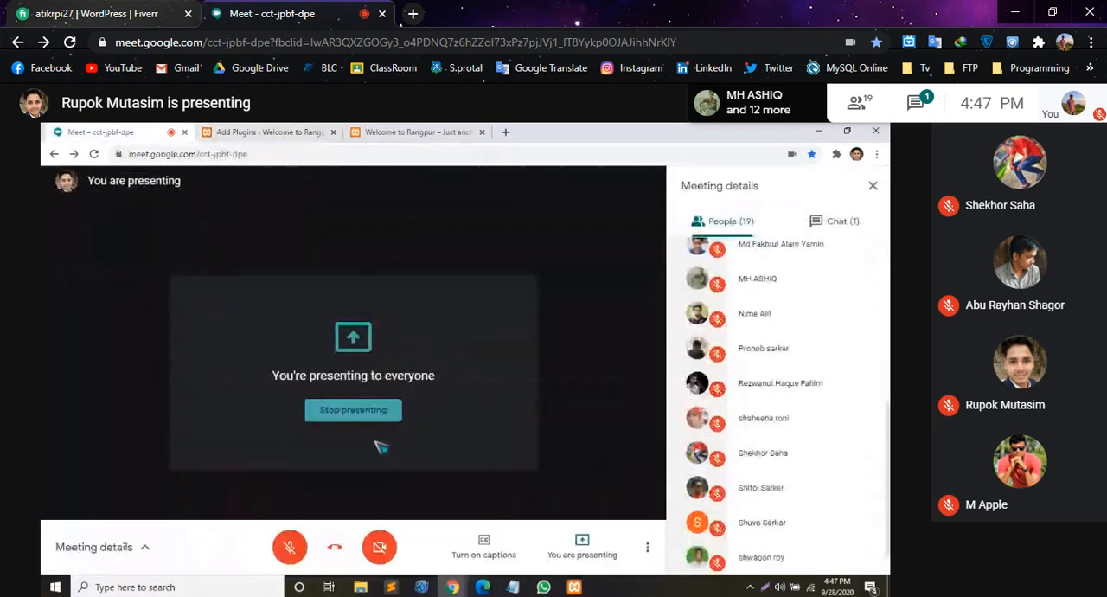
{"action": "left_click", "coordinate": [291, 547]}
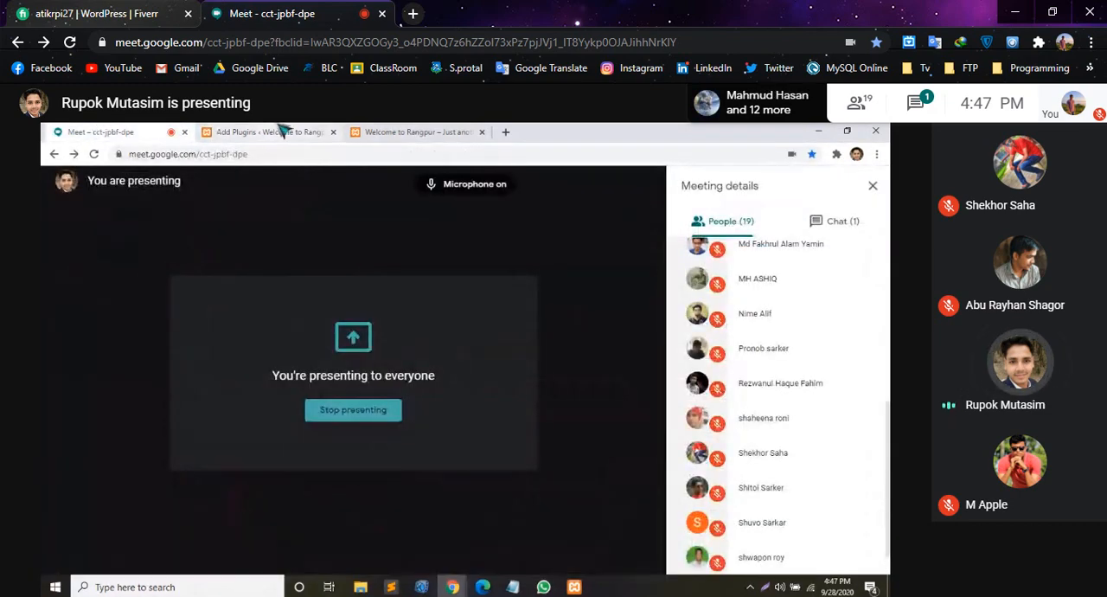
{"action": "left_click", "coordinate": [282, 132]}
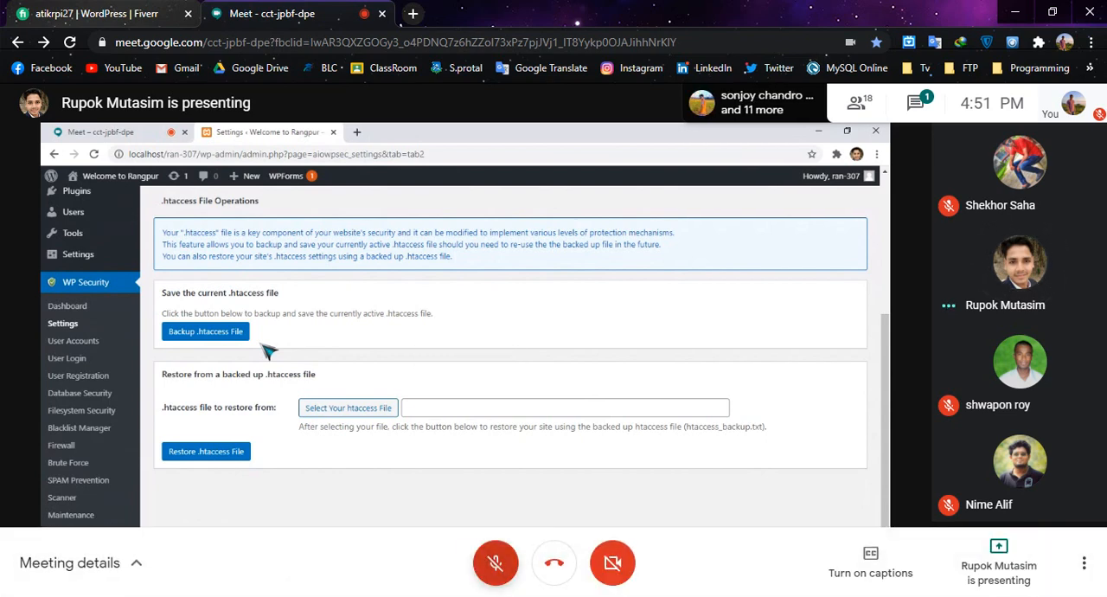
- Unmute the meeting microphone to speak and mute it again
{"action": "left_click", "coordinate": [496, 562]}
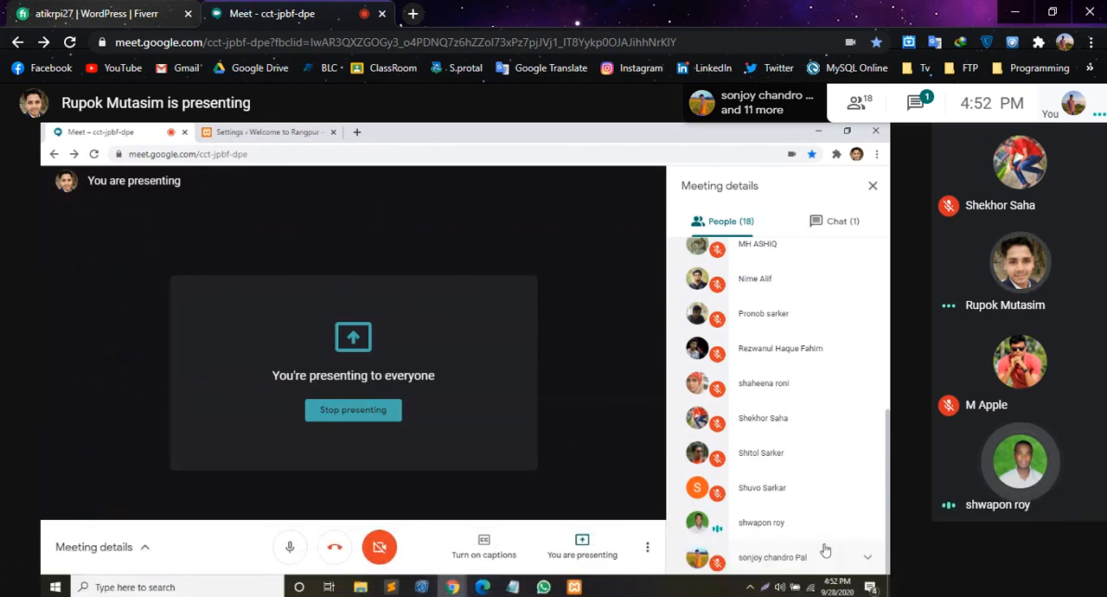
{"action": "left_click", "coordinate": [495, 562]}
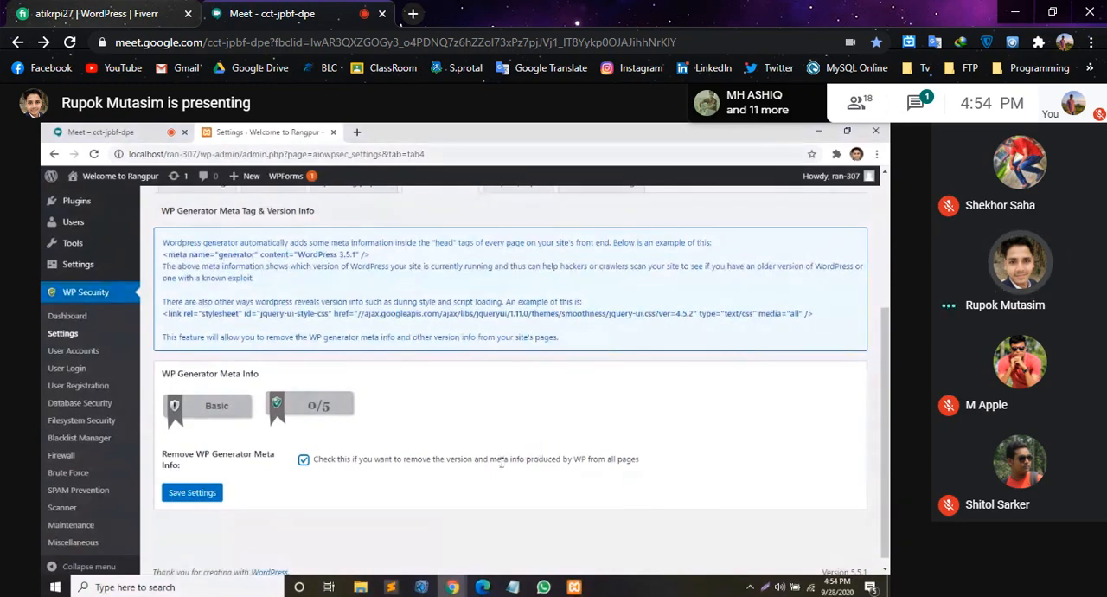
- Save the WP Generator Meta Info settings with removal of the version and meta info enabled
{"action": "left_click", "coordinate": [180, 493]}
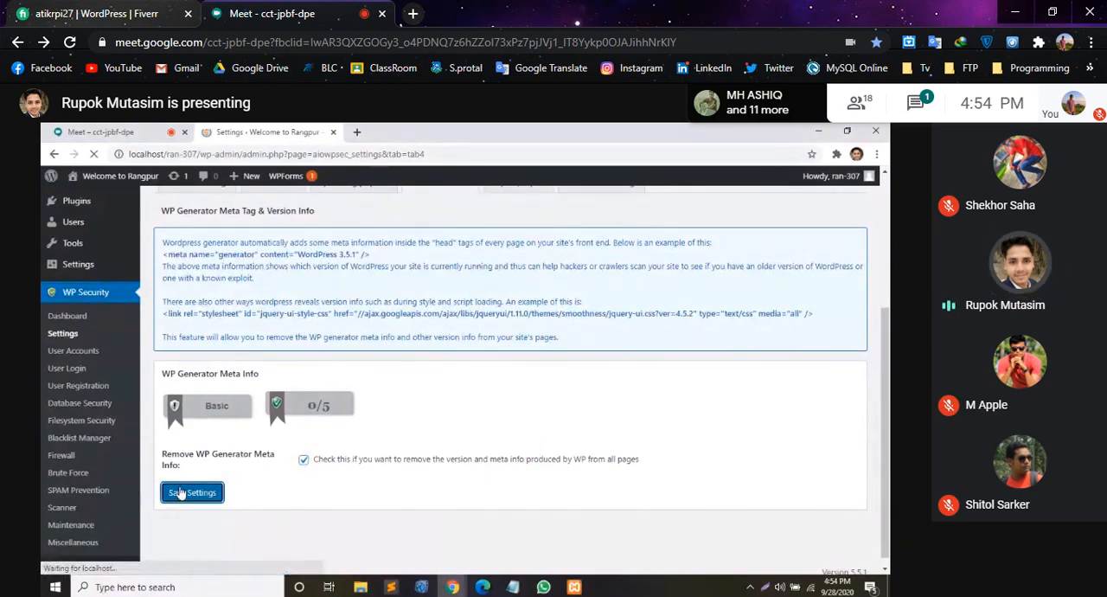
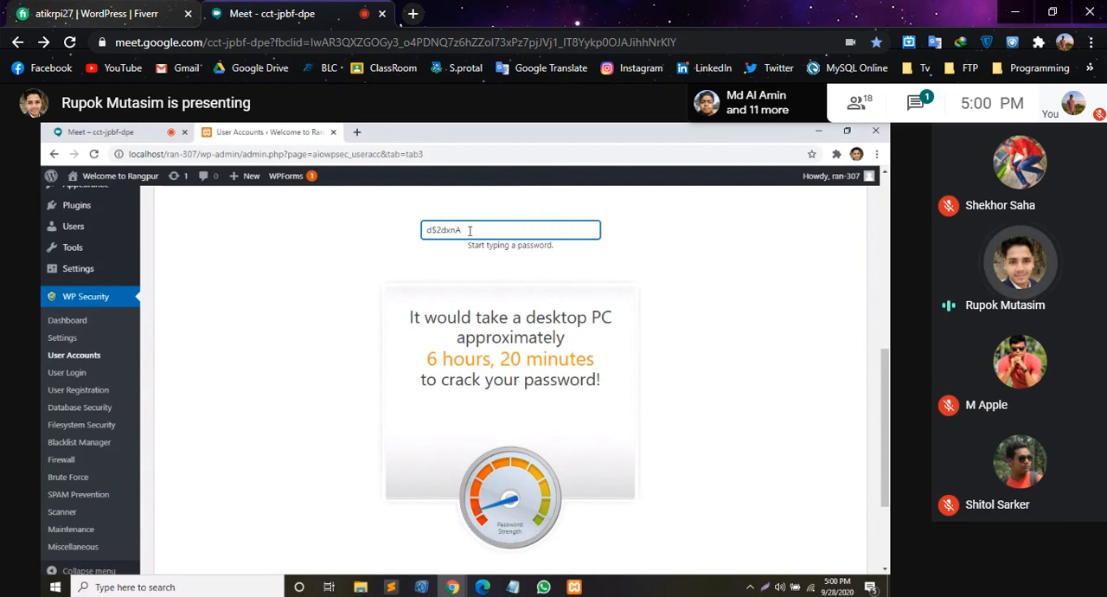
- Complete the test password in the password strength tool and copy it
{"action": "type", "text": "nm"}
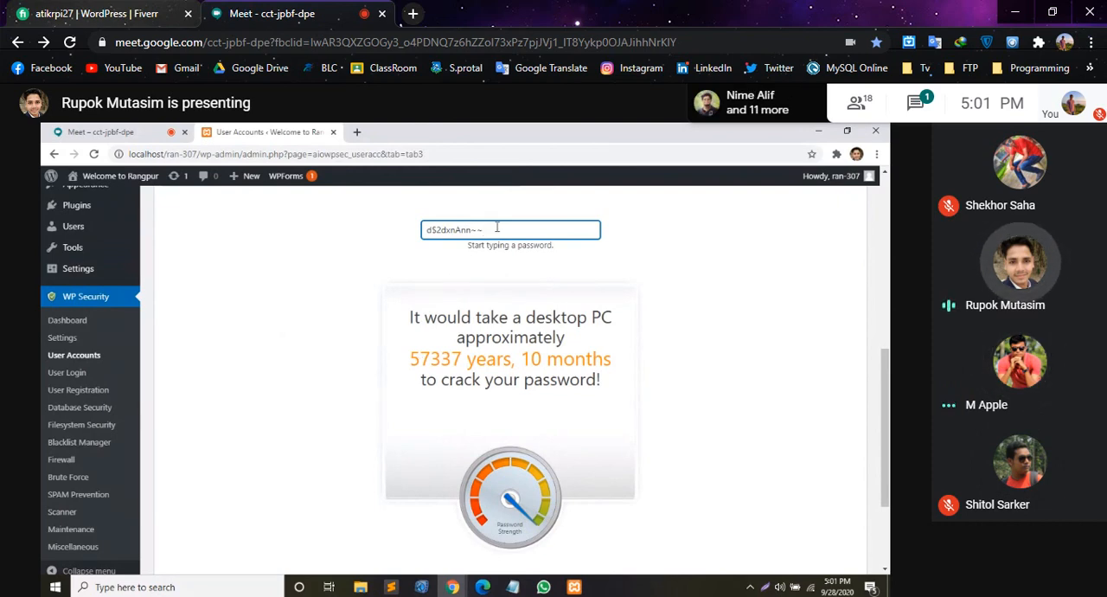
{"action": "left_click_drag", "start_coordinate": [496, 227], "coordinate": [427, 229]}
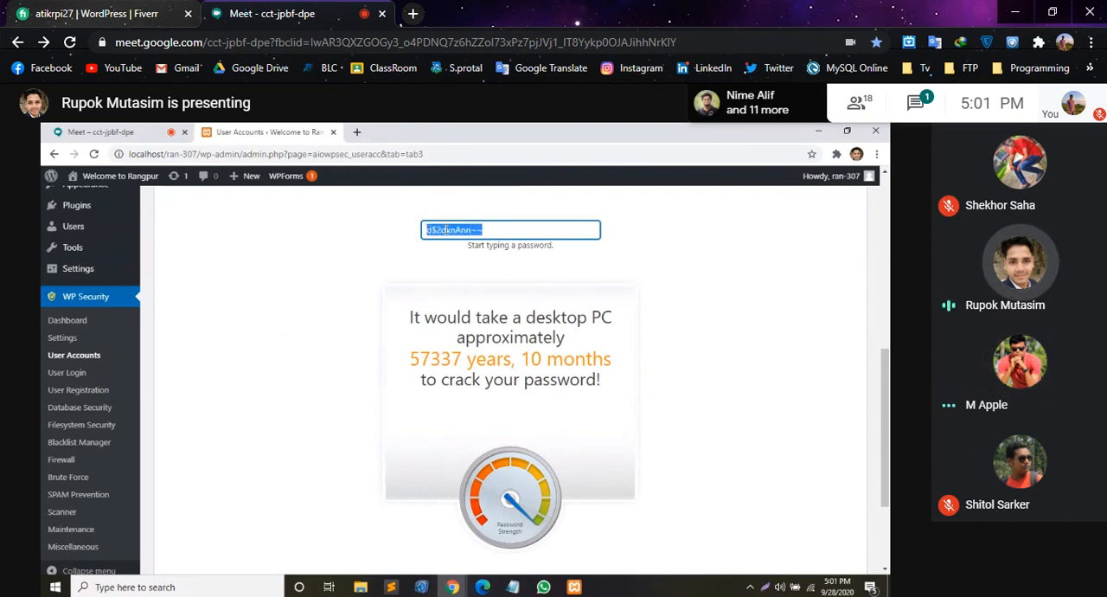
{"action": "right_click", "coordinate": [445, 229]}
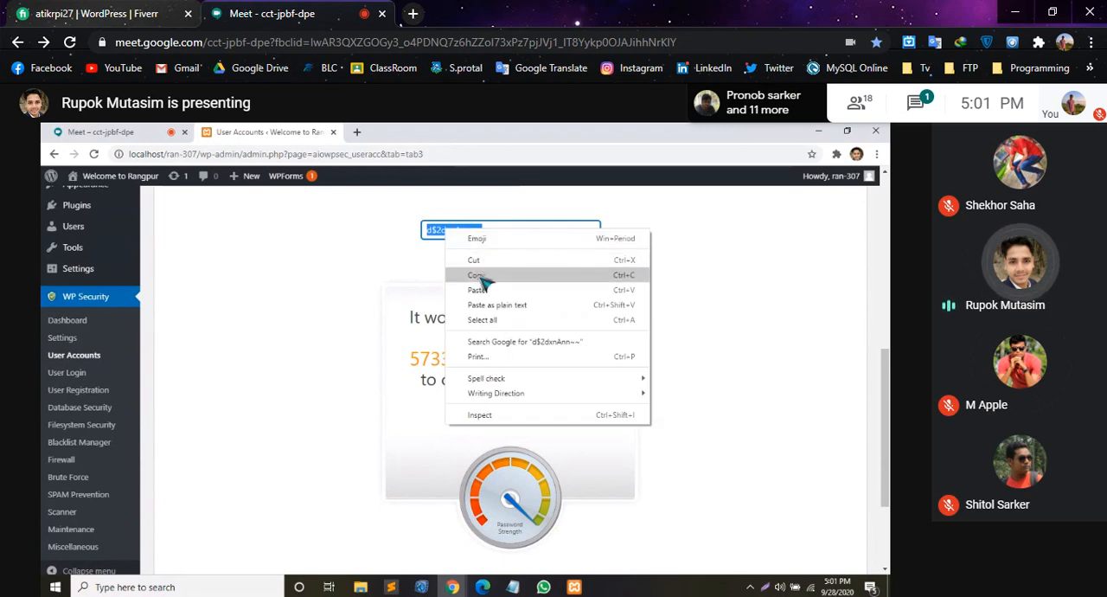
{"action": "left_click", "coordinate": [477, 275]}
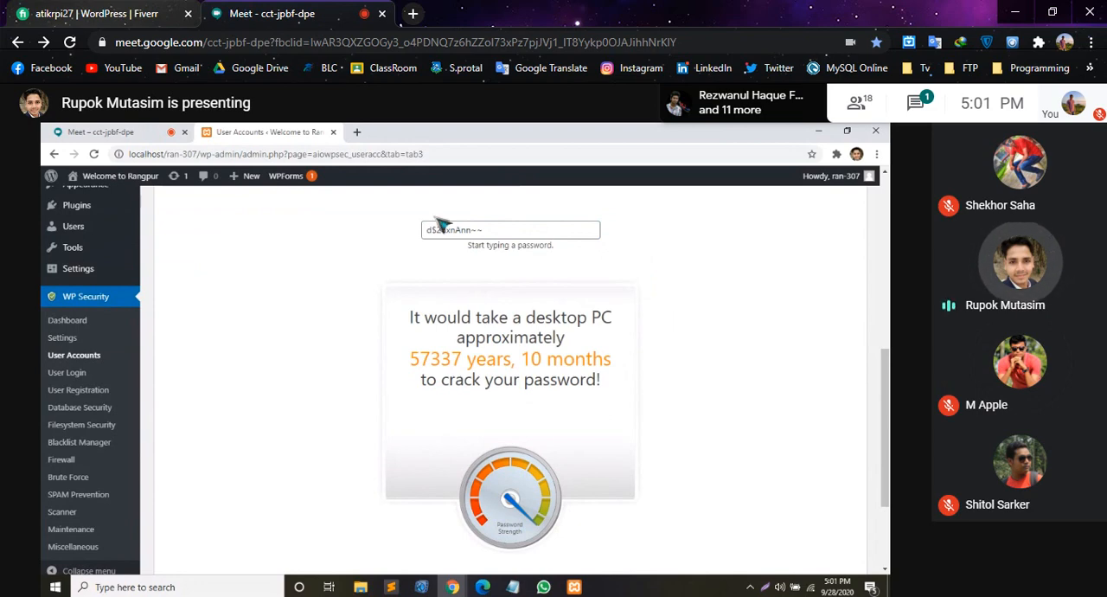
- Dismiss the audio jack notification and reselect the test password in the strength tool field
{"action": "left_click", "coordinate": [508, 231]}
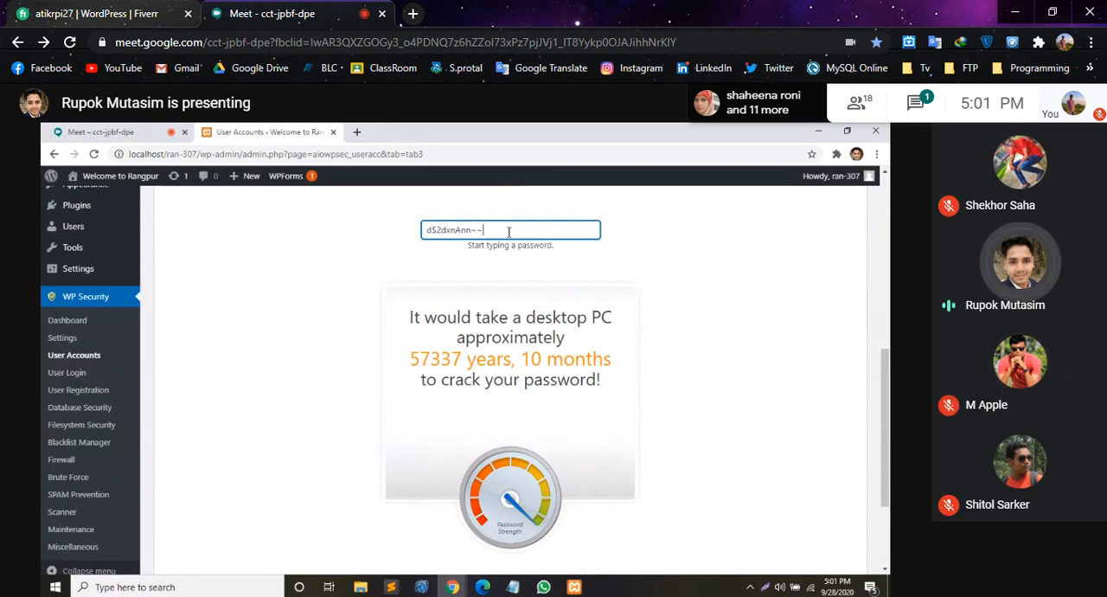
{"action": "left_click_drag", "start_coordinate": [508, 231], "coordinate": [389, 231]}
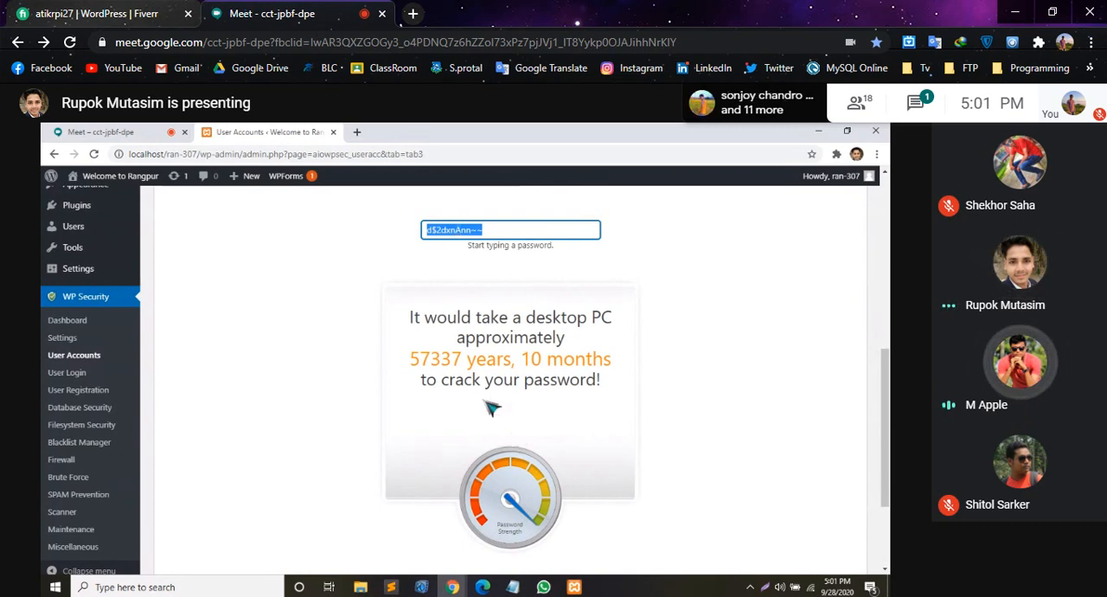
{"action": "left_click", "coordinate": [268, 355]}
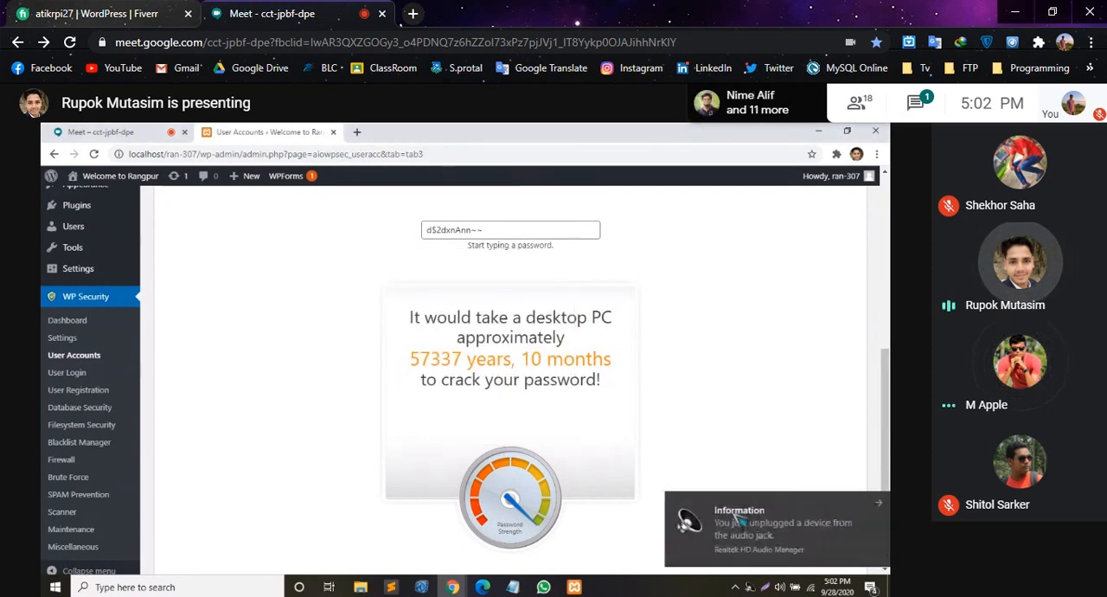
{"action": "left_click", "coordinate": [873, 502]}
{"action": "left_click", "coordinate": [881, 511]}
{"action": "left_click_drag", "start_coordinate": [494, 230], "coordinate": [425, 226]}
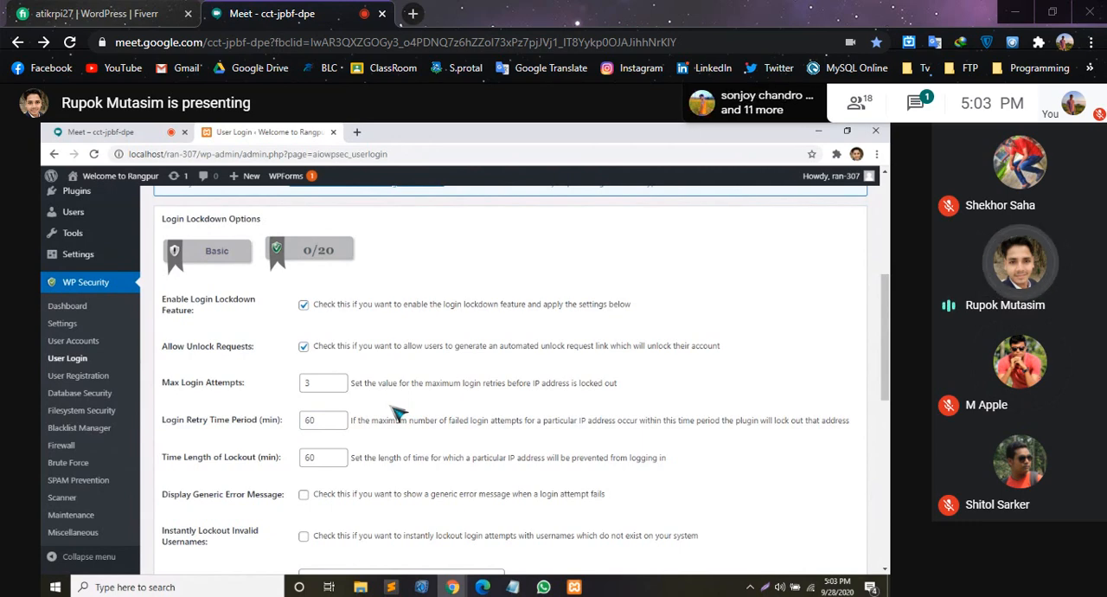
- Enable the generic login error message and the email notification for lockouts in the Login Lockdown options
{"action": "left_click", "coordinate": [304, 497]}
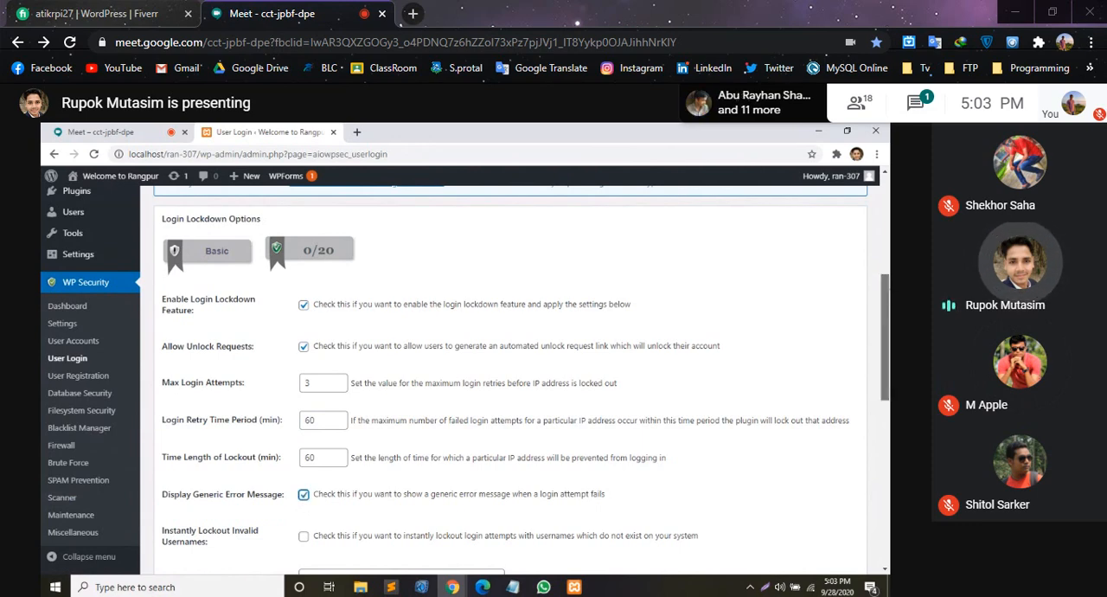
{"action": "scroll", "coordinate": [510, 372], "scroll_direction": "down", "scroll_amount": 3}
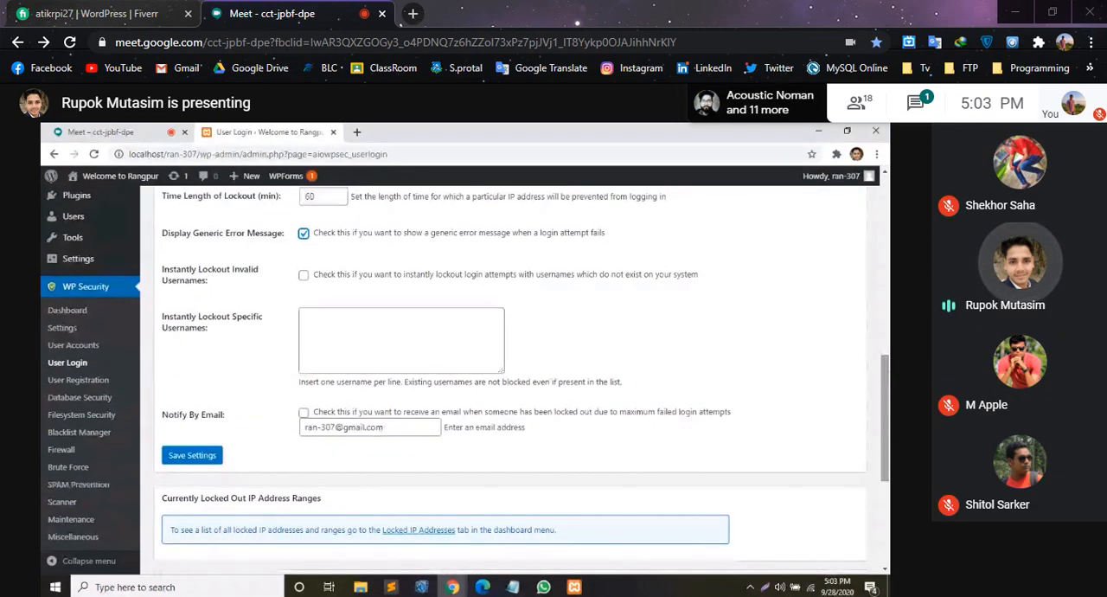
{"action": "left_click", "coordinate": [303, 412]}
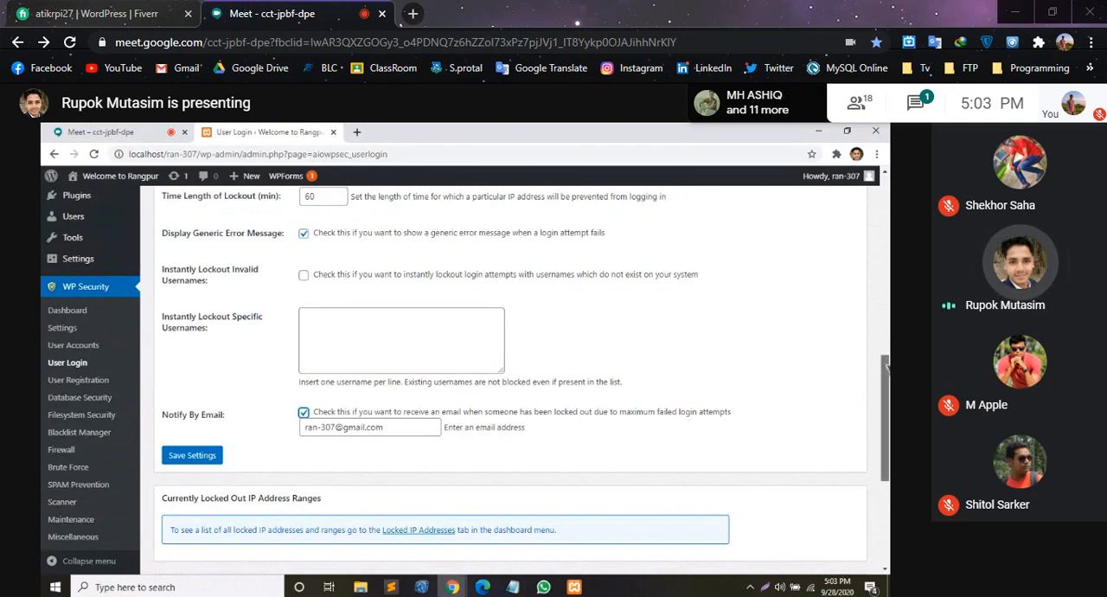
- Enable instant lockout of invalid usernames and save the Login Lockdown settings
{"action": "scroll", "coordinate": [885, 368], "scroll_direction": "up", "scroll_amount": 2}
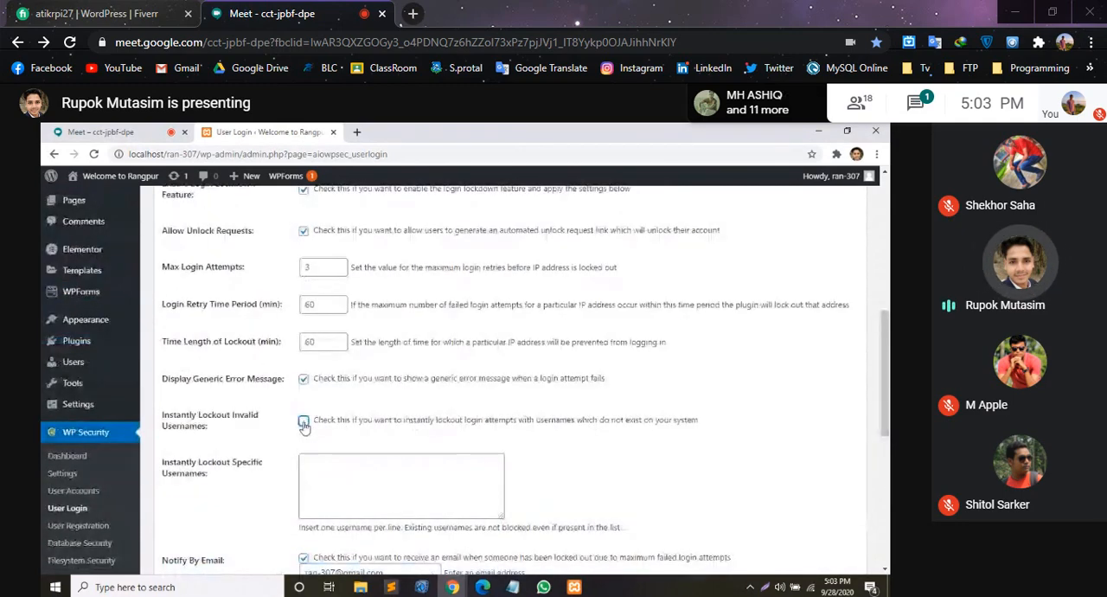
{"action": "left_click", "coordinate": [304, 422]}
{"action": "scroll", "coordinate": [884, 389], "scroll_direction": "down", "scroll_amount": 3}
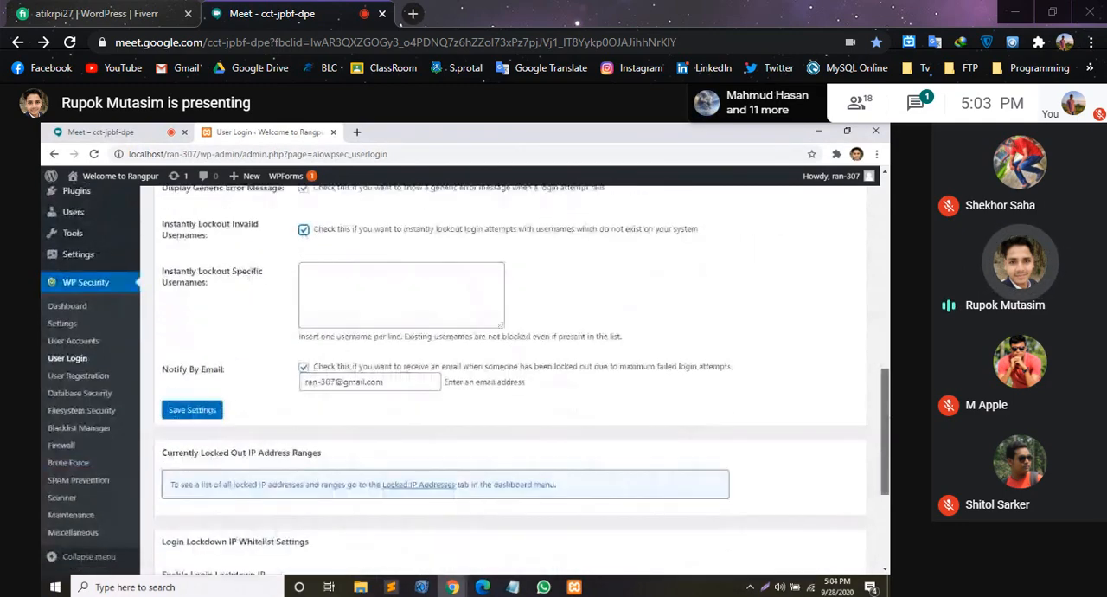
{"action": "scroll", "coordinate": [884, 389], "scroll_direction": "up", "scroll_amount": 3}
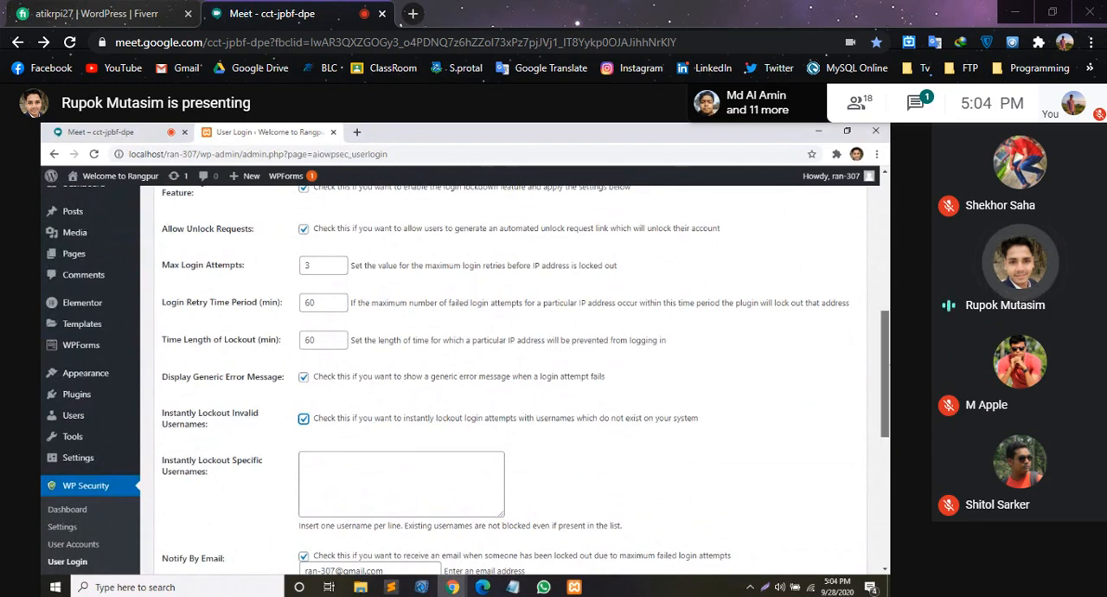
{"action": "left_click_drag", "start_coordinate": [885, 374], "coordinate": [886, 403]}
{"action": "left_click", "coordinate": [192, 494]}
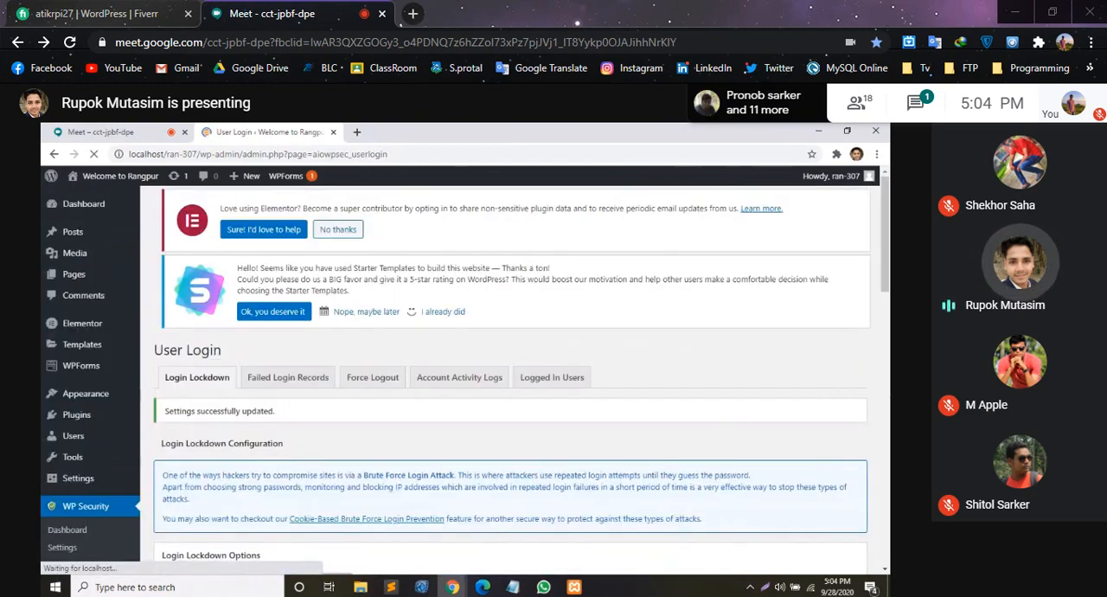
- Review the saved Login Lockdown options and open the WP Security dashboard
{"action": "left_click_drag", "start_coordinate": [885, 246], "coordinate": [885, 276]}
{"action": "scroll", "coordinate": [275, 372], "scroll_direction": "down", "scroll_amount": 3}
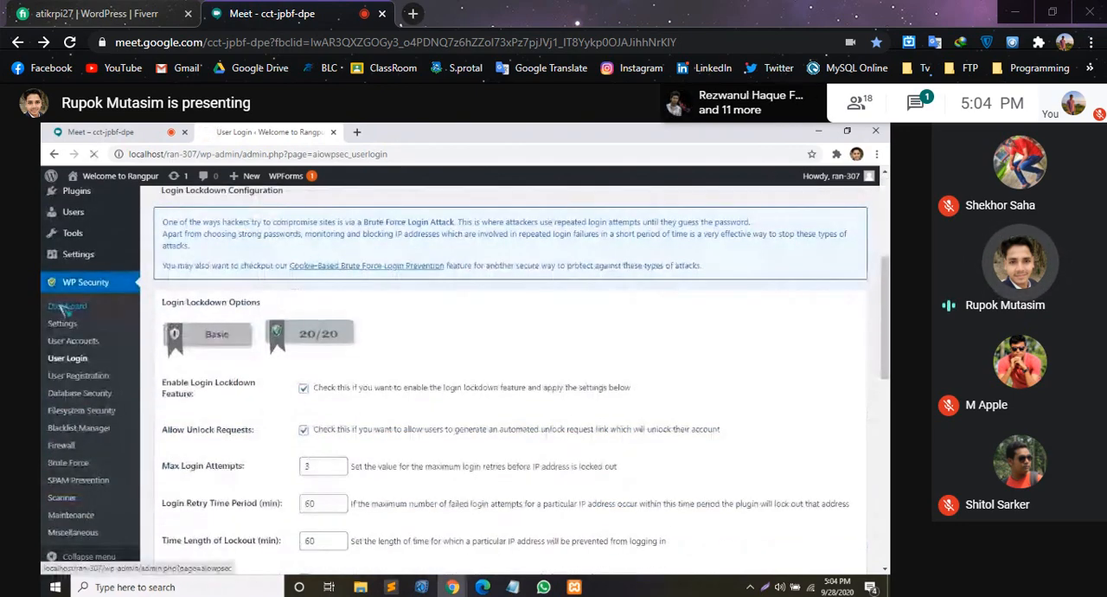
{"action": "left_click", "coordinate": [59, 308]}
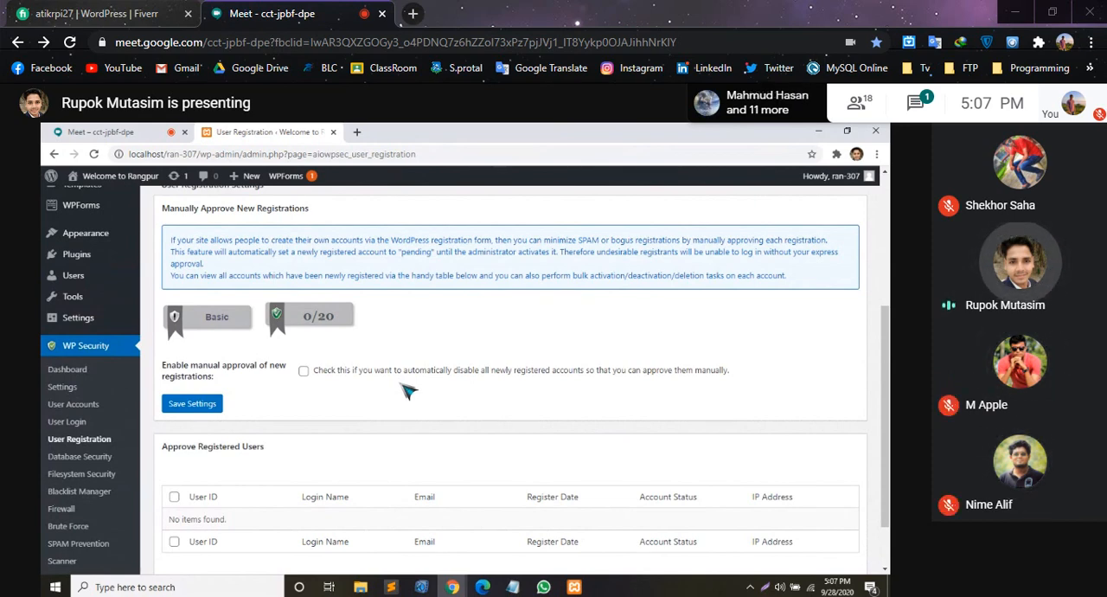
- Enable manual approval of new registrations and save the User Registration settings
{"action": "left_click", "coordinate": [304, 372]}
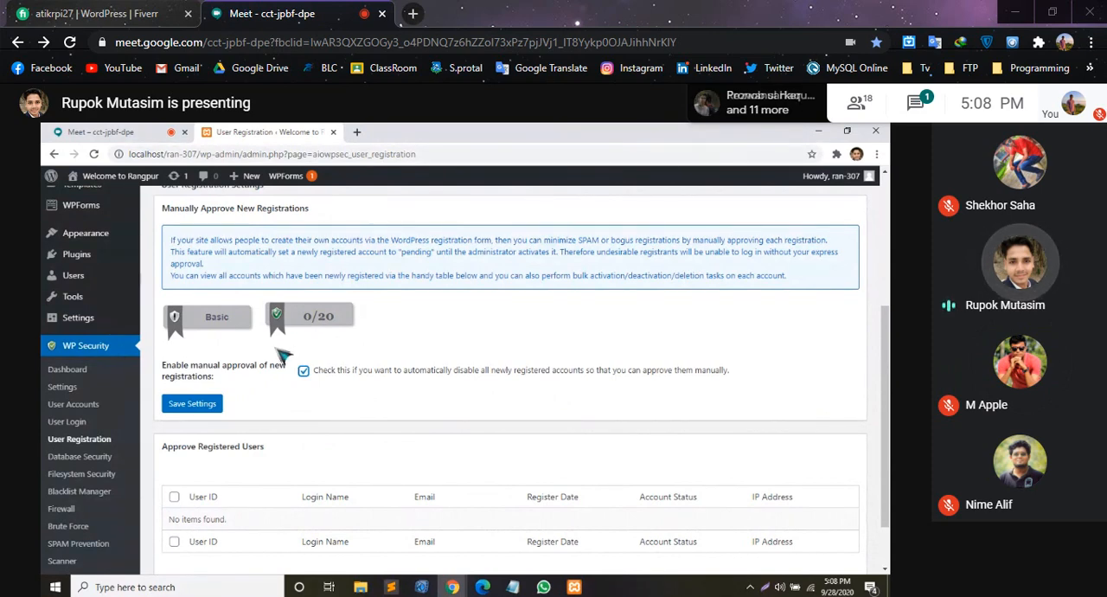
{"action": "left_click", "coordinate": [191, 404]}
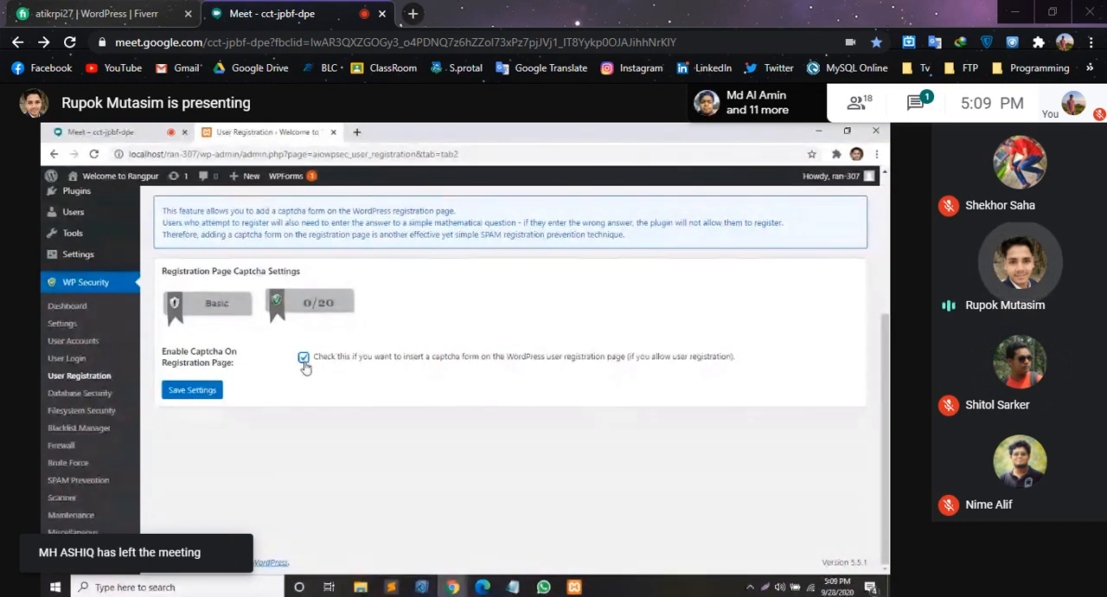
- Save the registration captcha settings with the captcha enabled, and open the Registration Honeypot settings
{"action": "left_click", "coordinate": [192, 390]}
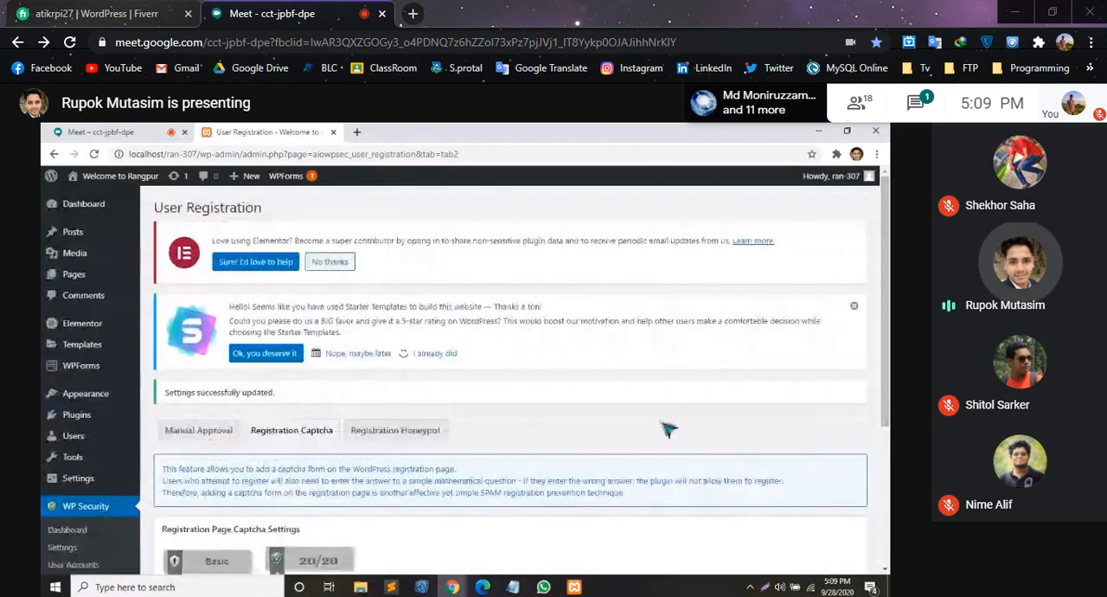
{"action": "left_click", "coordinate": [401, 430]}
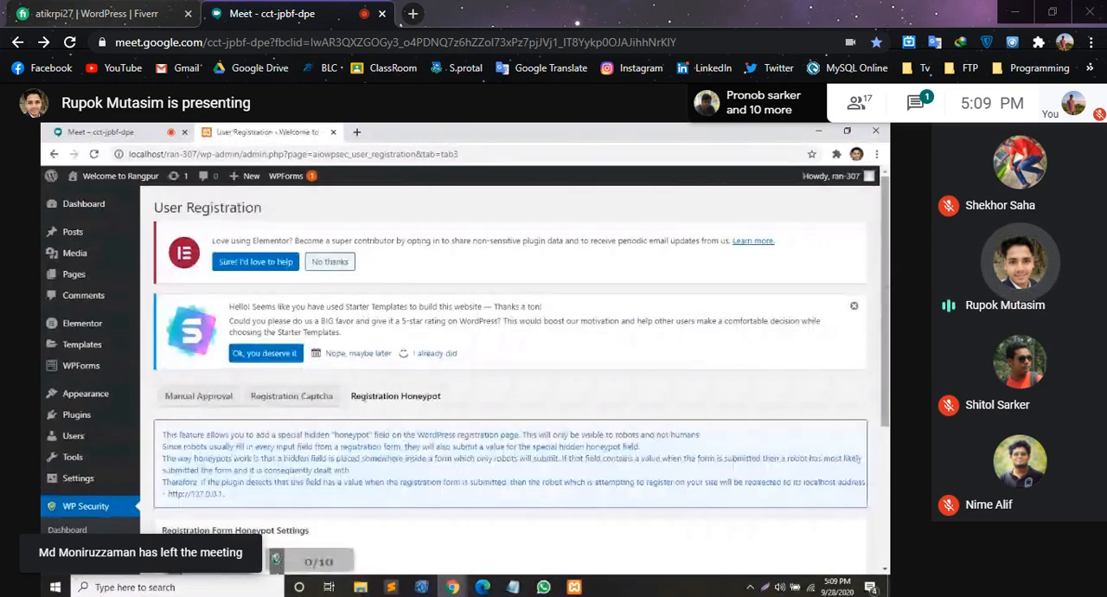
{"action": "scroll", "coordinate": [401, 431], "scroll_direction": "down", "scroll_amount": 1}
{"action": "scroll", "coordinate": [510, 381], "scroll_direction": "down", "scroll_amount": 3}
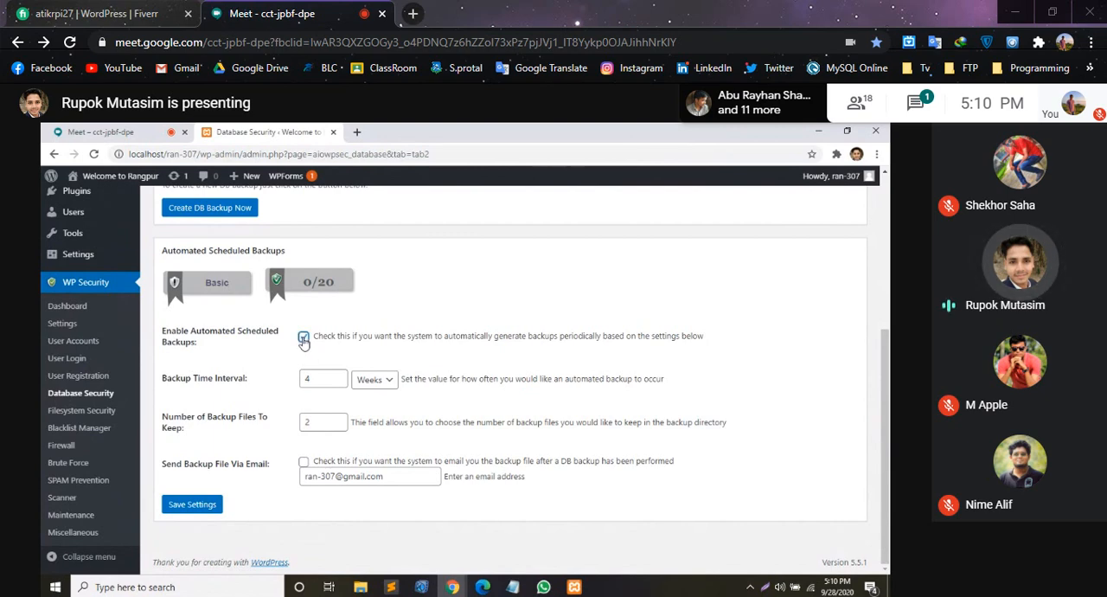
- Examine the interval value and unit options for the automated scheduled database backups
{"action": "left_click", "coordinate": [332, 378]}
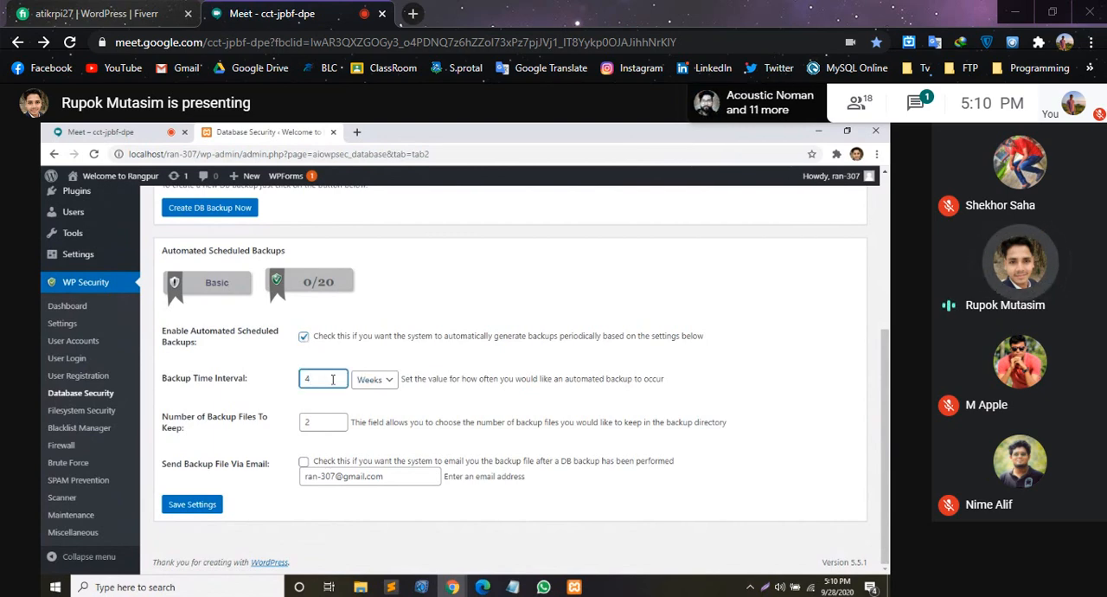
{"action": "left_click", "coordinate": [384, 382]}
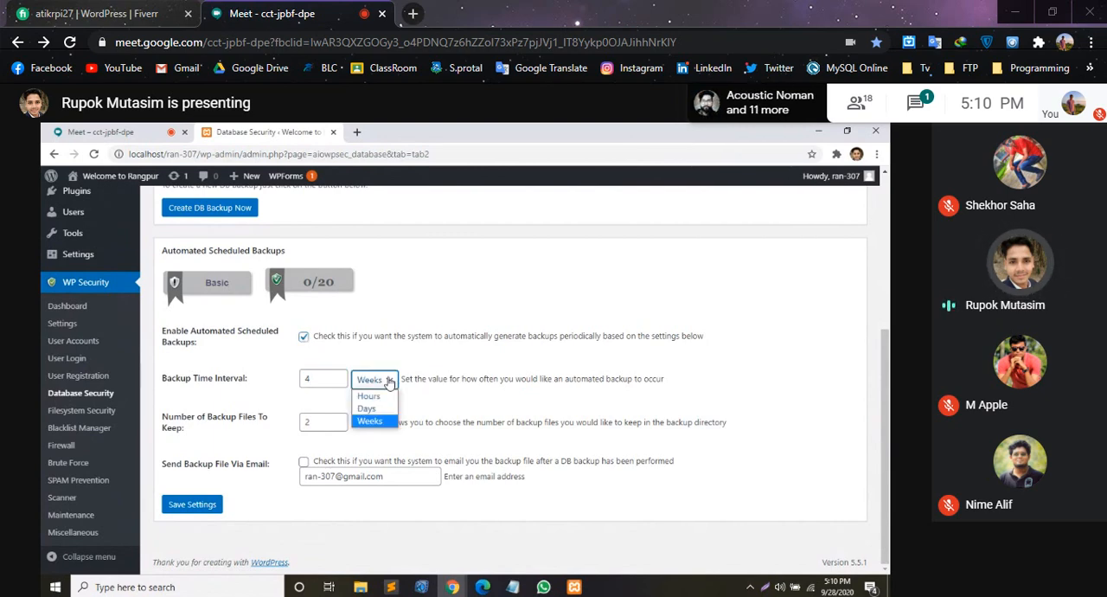
{"action": "left_click", "coordinate": [270, 373]}
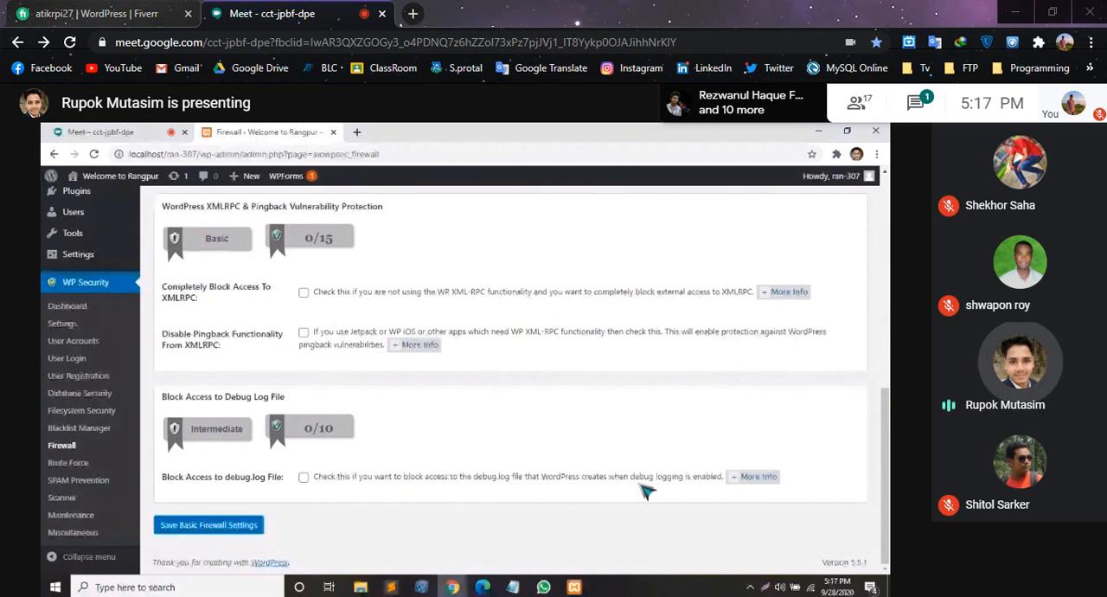
- Block access to the debug.log file and save the basic firewall settings
{"action": "left_click", "coordinate": [303, 477]}
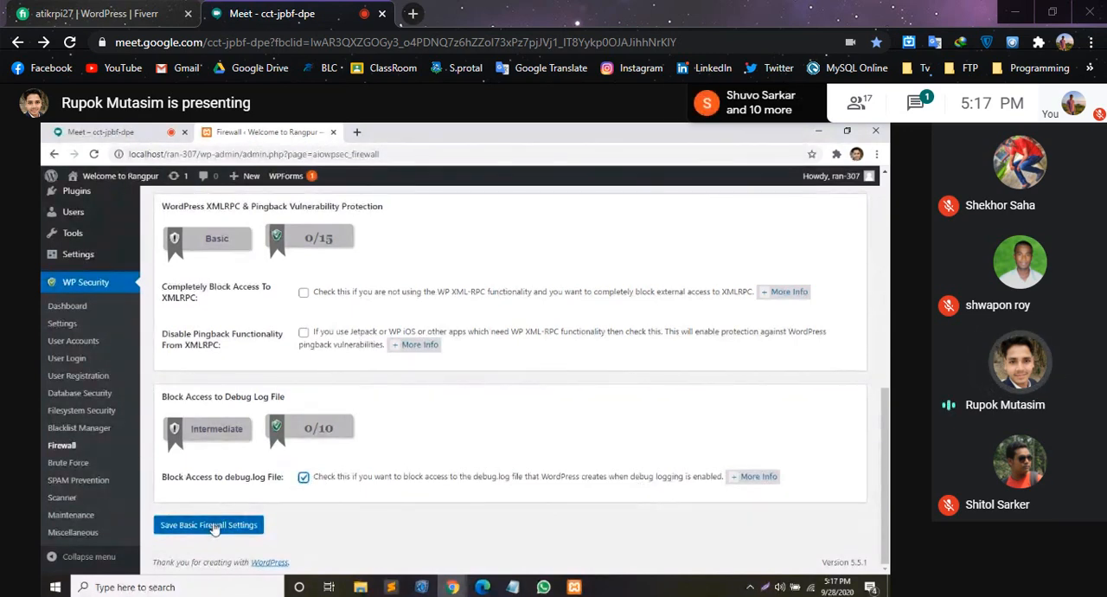
{"action": "left_click", "coordinate": [212, 526]}
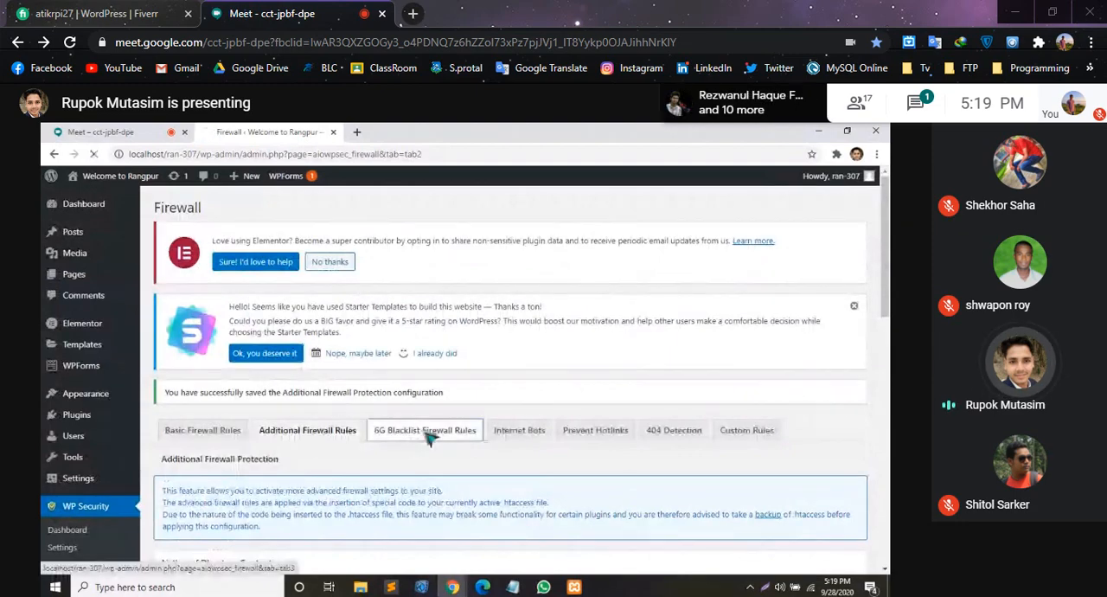
- Enable 6G firewall protection in the 6G Blacklist Firewall Rules and save the 5G/6G settings
{"action": "left_click", "coordinate": [428, 434]}
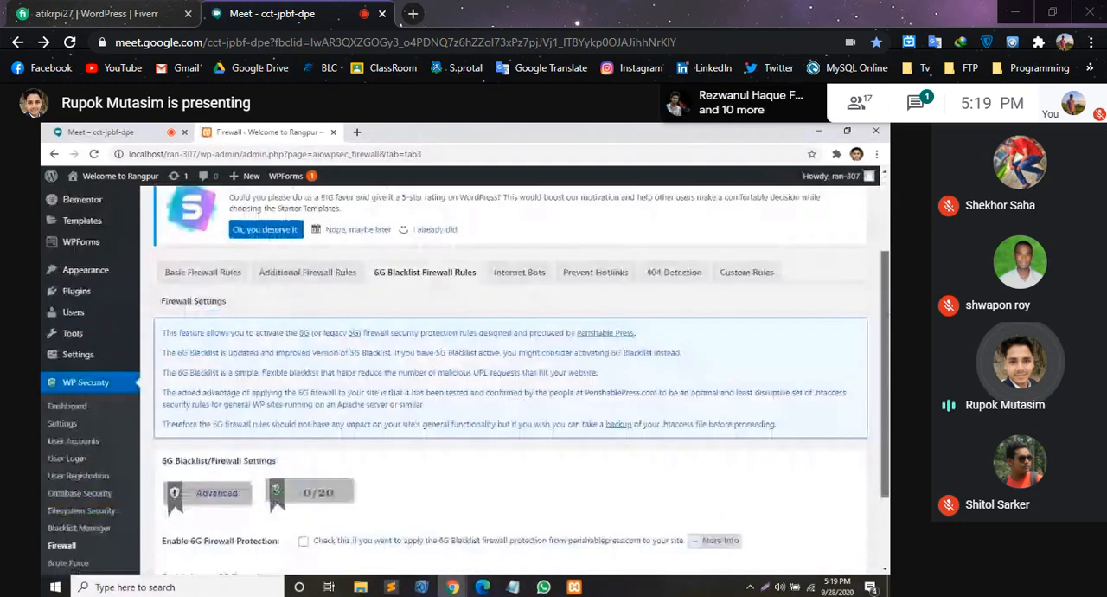
{"action": "scroll", "coordinate": [612, 420], "scroll_direction": "down", "scroll_amount": 2}
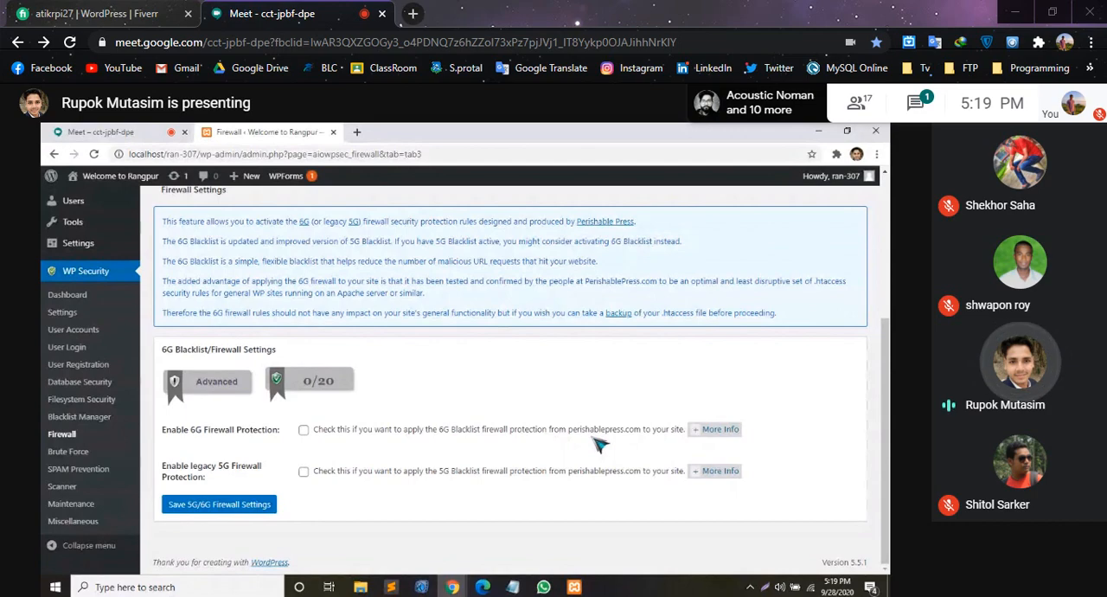
{"action": "left_click", "coordinate": [304, 430]}
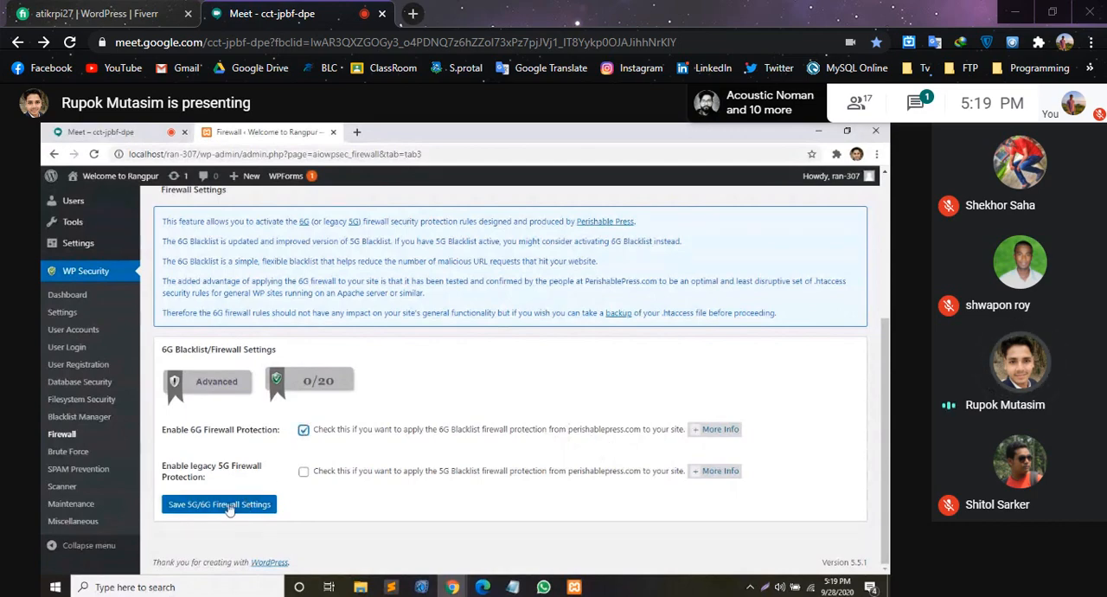
{"action": "left_click", "coordinate": [229, 505]}
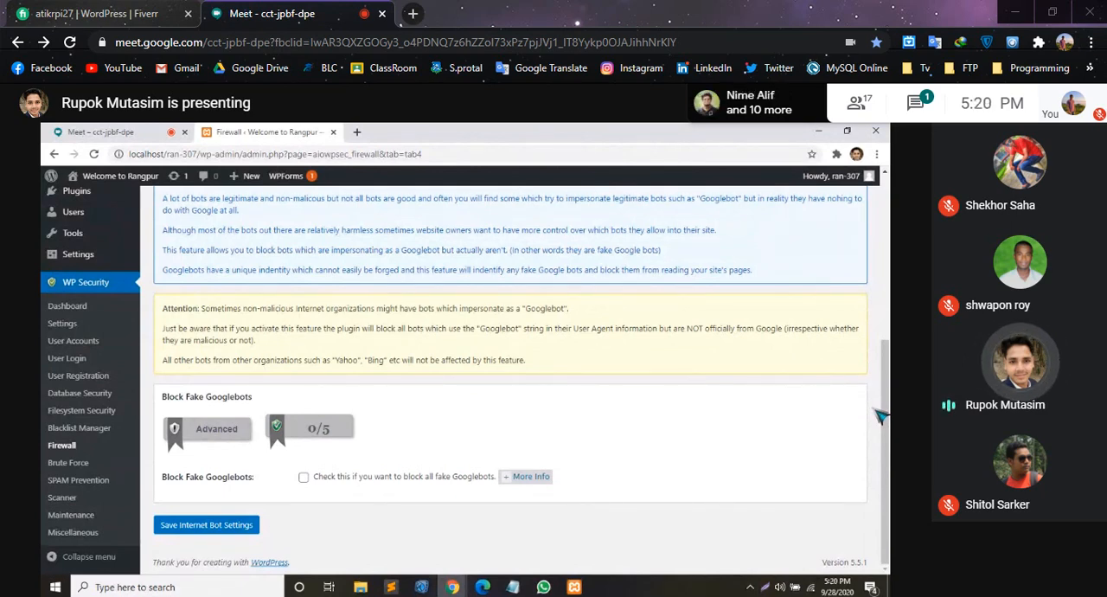
- Enable blocking of fake Googlebots and save the Internet Bot settings
{"action": "left_click", "coordinate": [303, 477]}
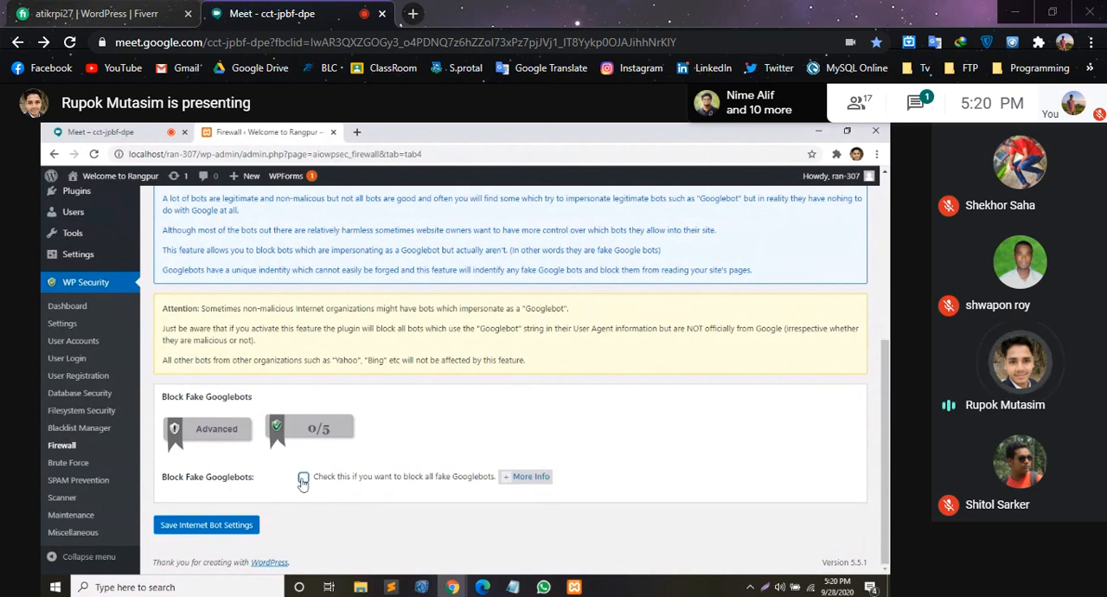
{"action": "left_click", "coordinate": [246, 524]}
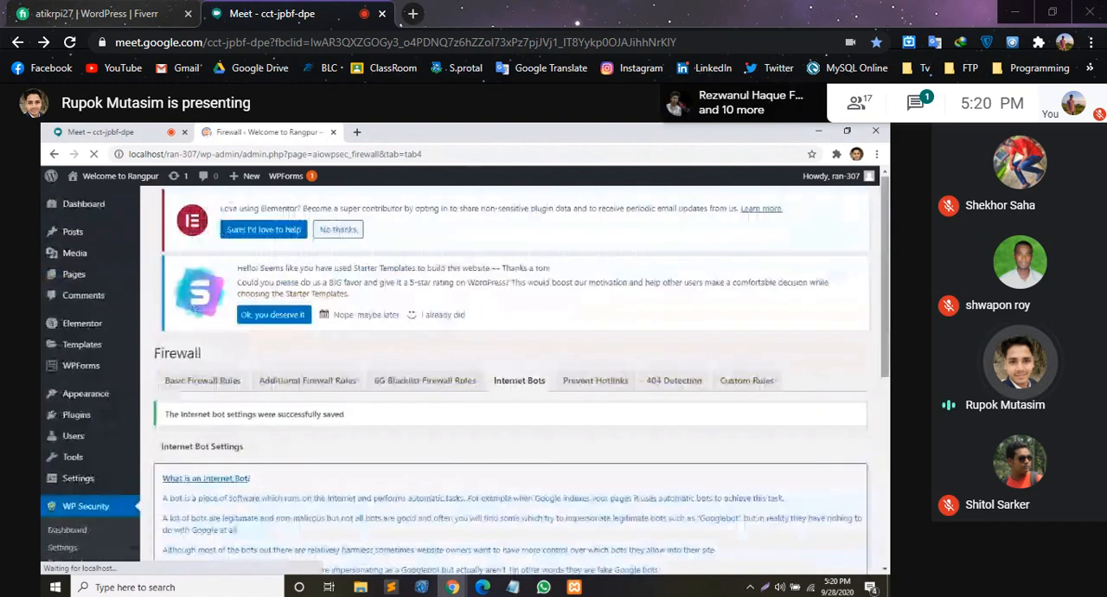
- Enable Prevent Image Hotlinking in the firewall's hotlink settings and save them
{"action": "left_click", "coordinate": [596, 431]}
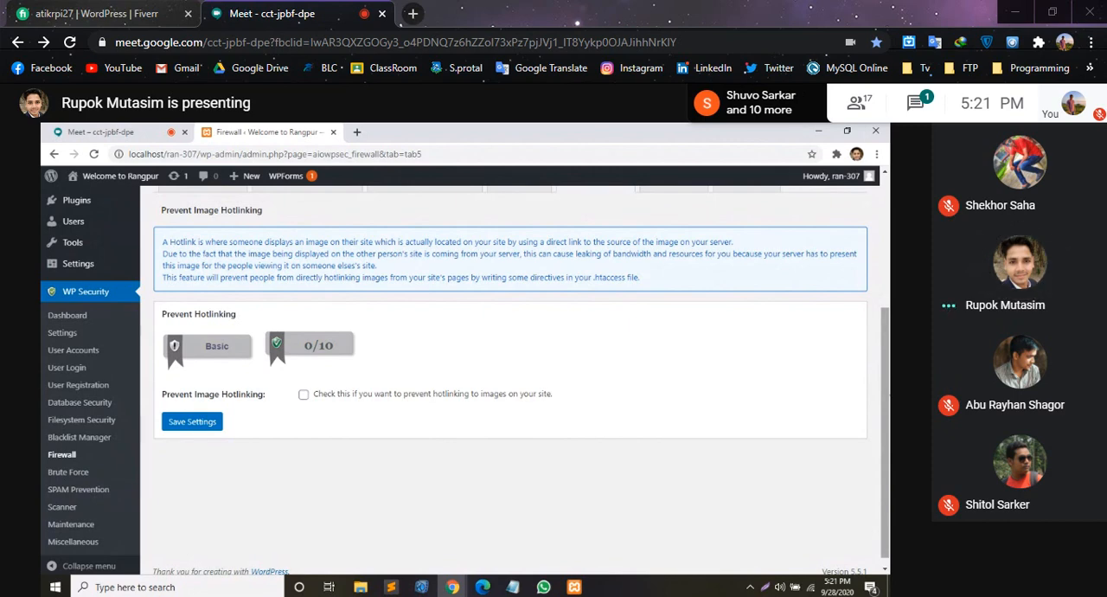
{"action": "left_click", "coordinate": [303, 396]}
{"action": "left_click", "coordinate": [192, 422]}
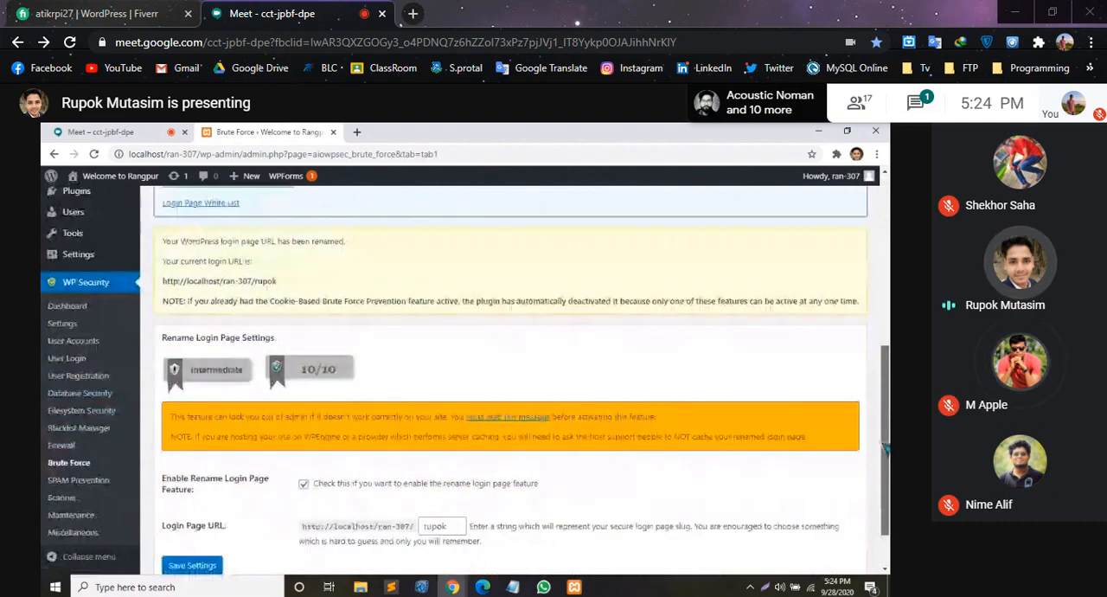
- Review the Cookie Based Brute Force Prevention settings of the WP Security brute-force protection
{"action": "scroll", "coordinate": [884, 422], "scroll_direction": "up", "scroll_amount": 1}
{"action": "scroll", "coordinate": [298, 273], "scroll_direction": "up", "scroll_amount": 4}
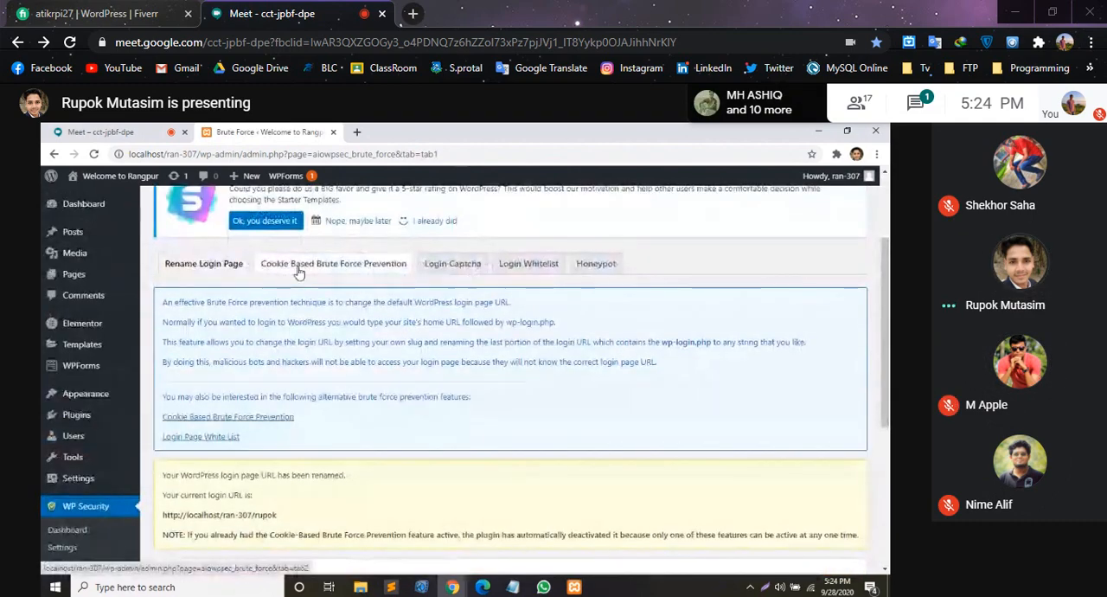
{"action": "left_click", "coordinate": [298, 266]}
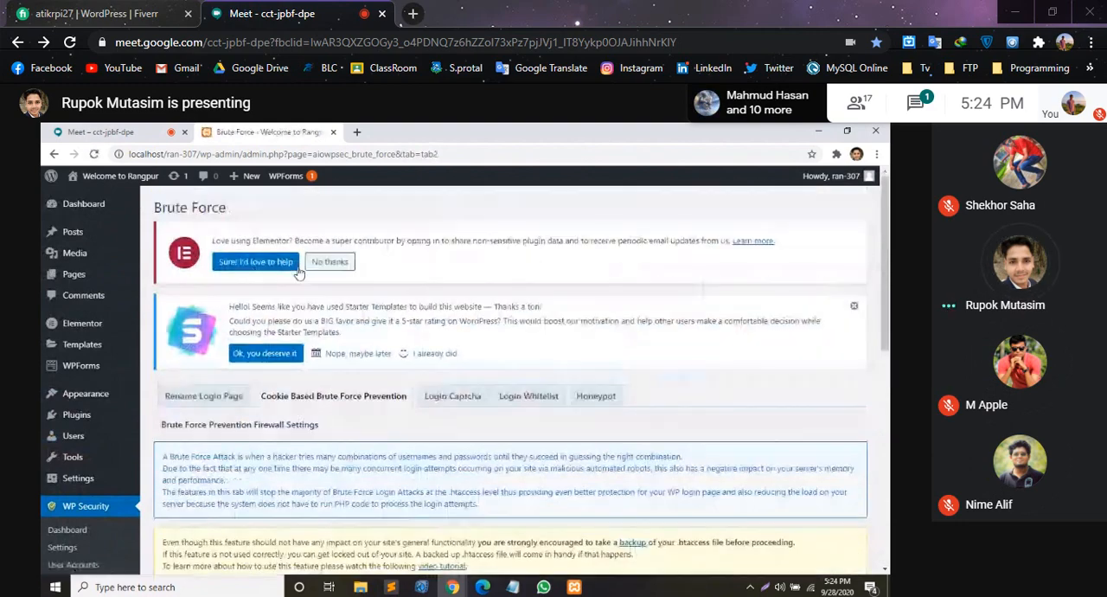
{"action": "scroll", "coordinate": [299, 273], "scroll_direction": "down", "scroll_amount": 2}
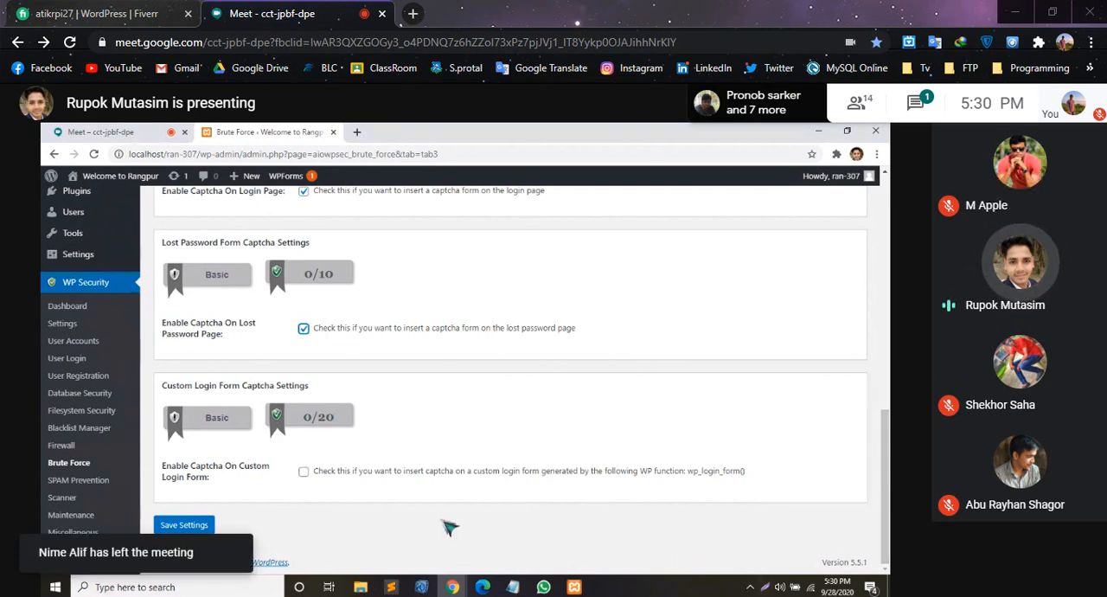
- Enable the captcha on the custom login form and save the login captcha settings
{"action": "left_click", "coordinate": [303, 471]}
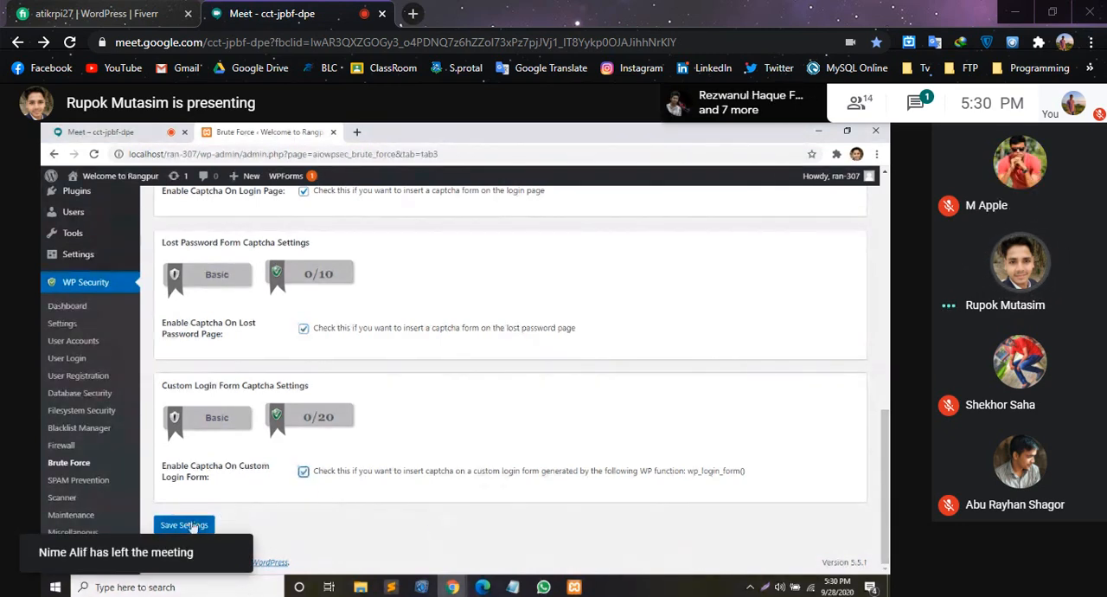
{"action": "left_click", "coordinate": [185, 525]}
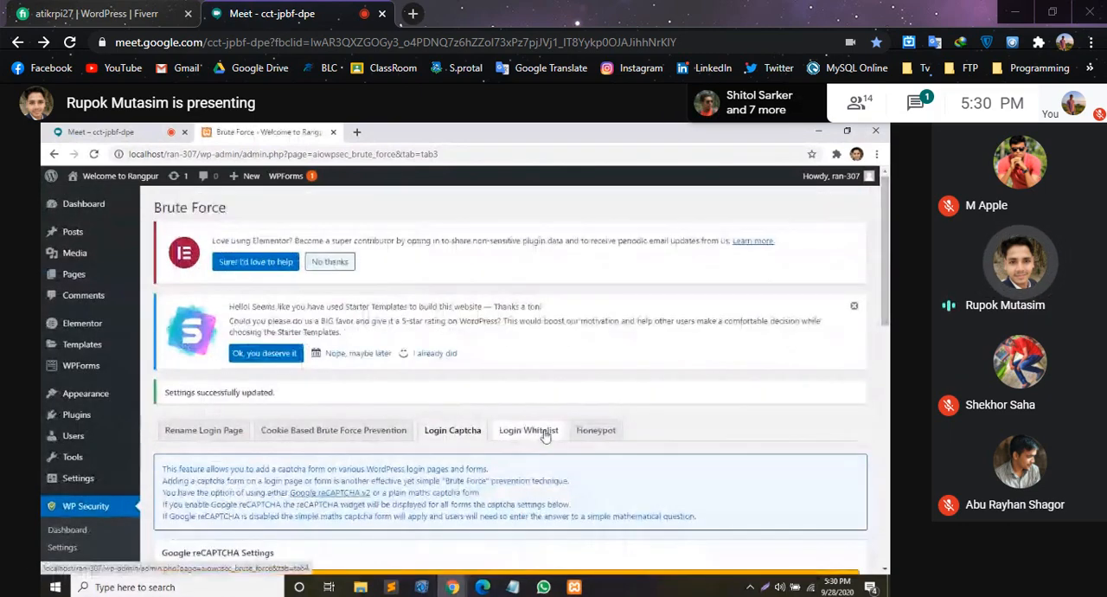
- Examine the brute-force Login Whitelist settings and the login form Honeypot settings
{"action": "left_click", "coordinate": [544, 435]}
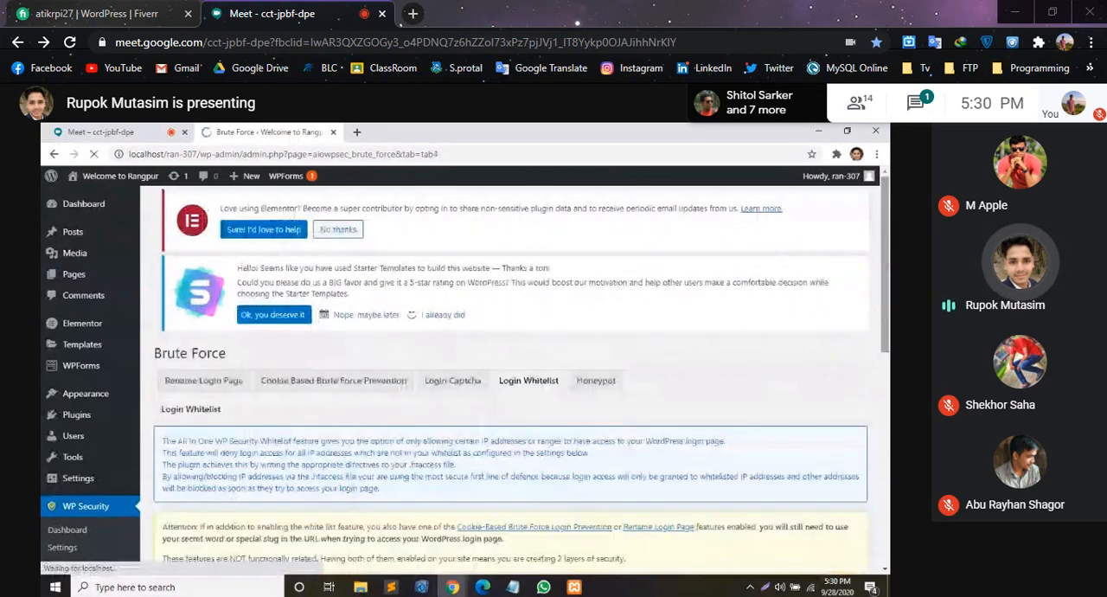
{"action": "scroll", "coordinate": [510, 380], "scroll_direction": "down", "scroll_amount": 5}
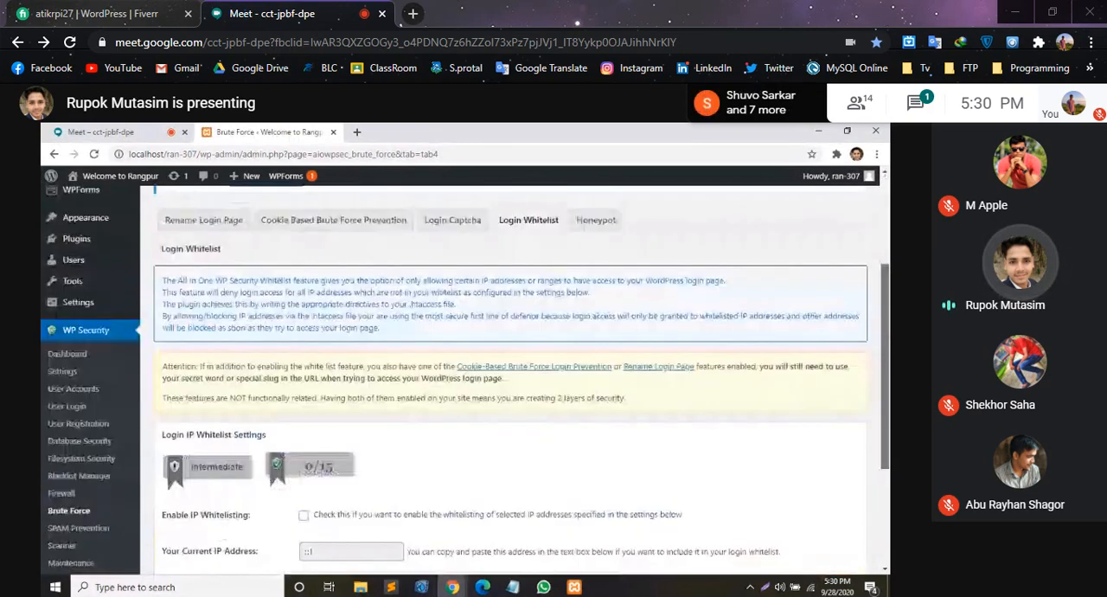
{"action": "scroll", "coordinate": [510, 380], "scroll_direction": "up", "scroll_amount": 5}
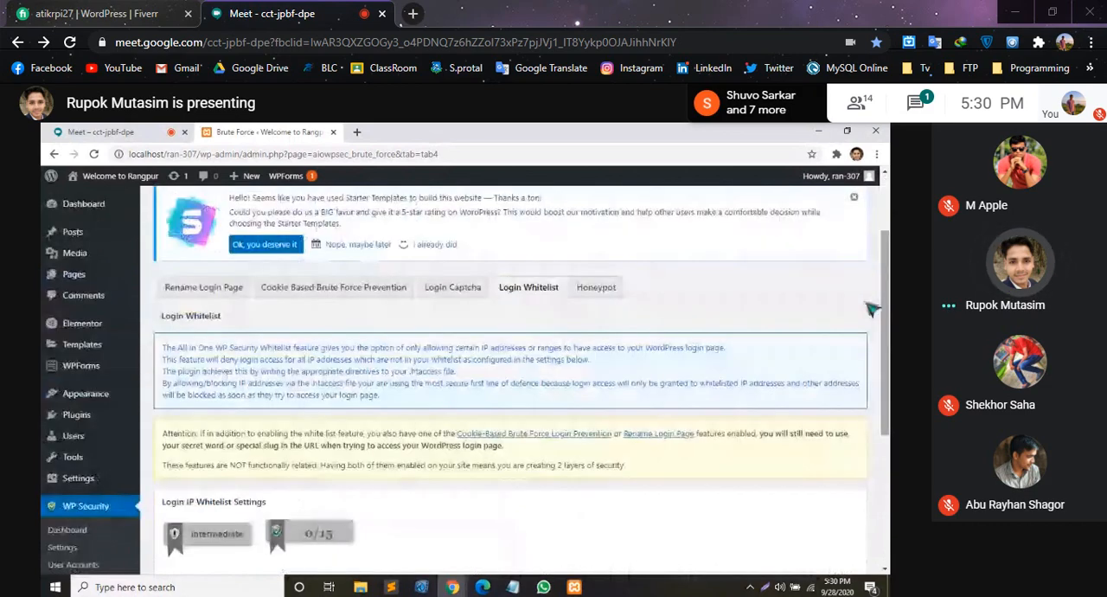
{"action": "left_click", "coordinate": [595, 288]}
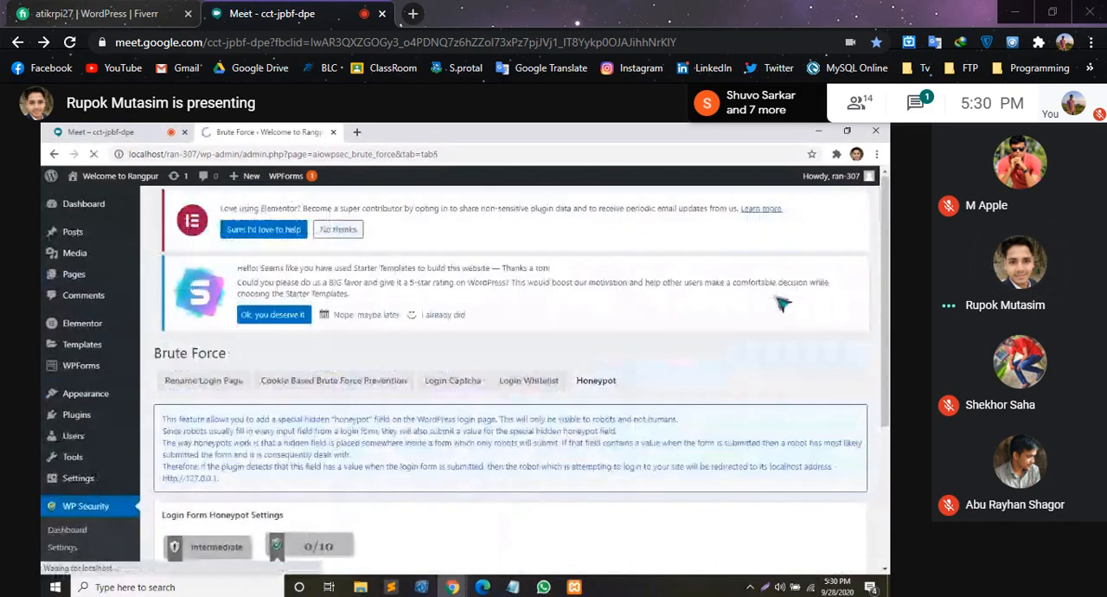
{"action": "scroll", "coordinate": [846, 256], "scroll_direction": "down", "scroll_amount": 2}
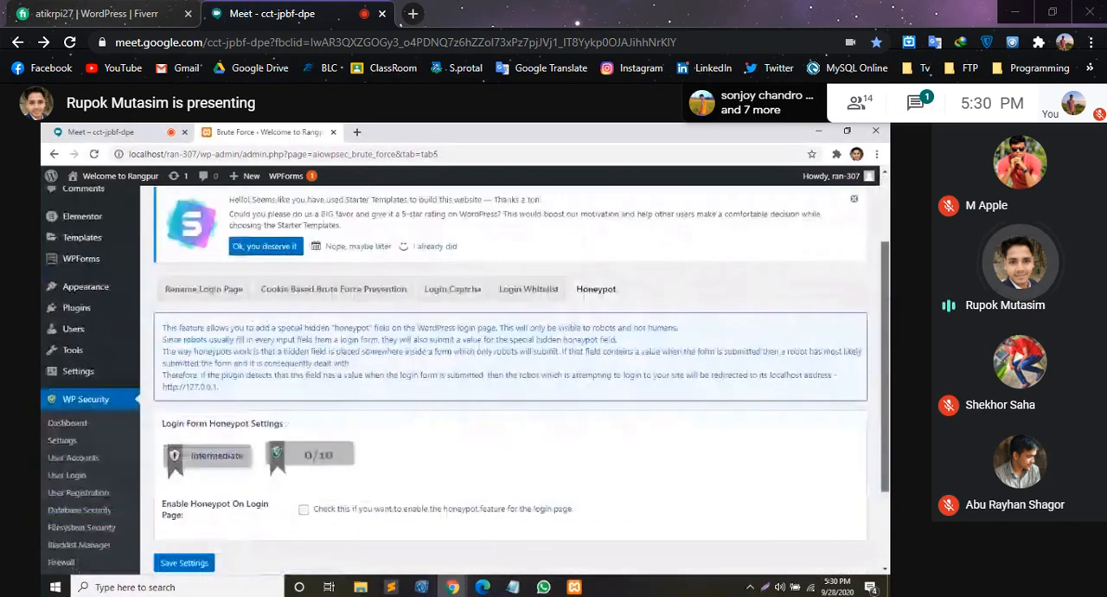
{"action": "scroll", "coordinate": [510, 381], "scroll_direction": "down", "scroll_amount": 3}
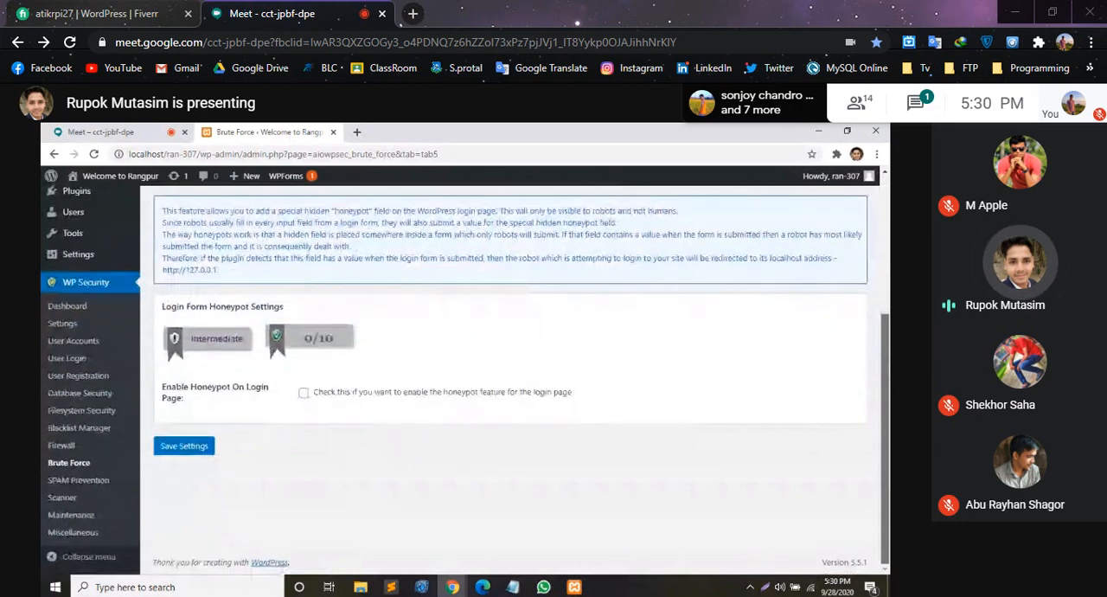
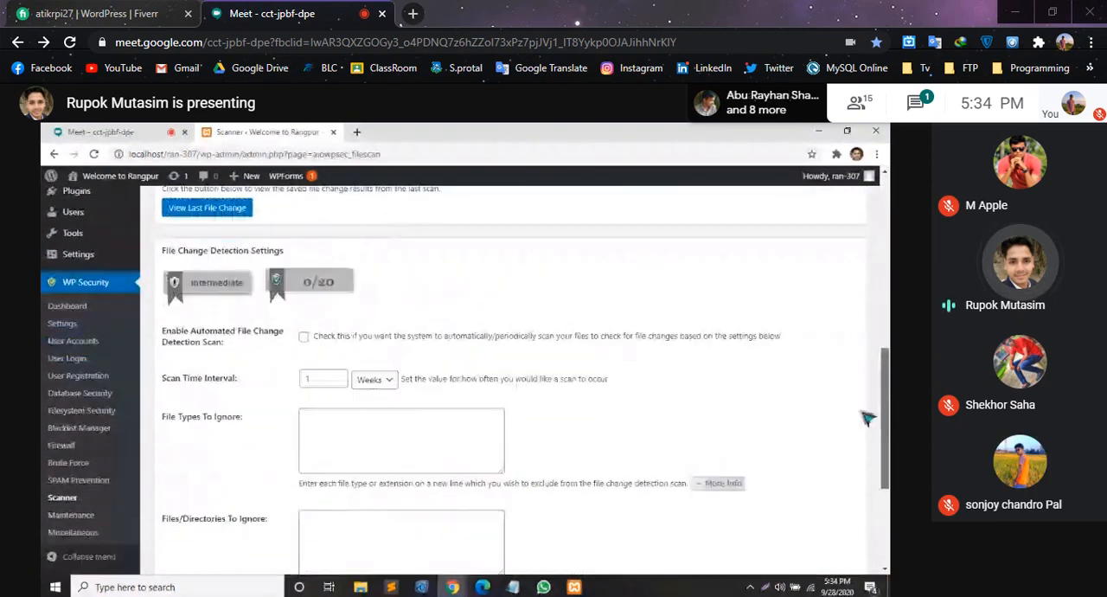
- Enable the automated file change detection scan in the WP Security scanner settings and save them
{"action": "left_click", "coordinate": [302, 333]}
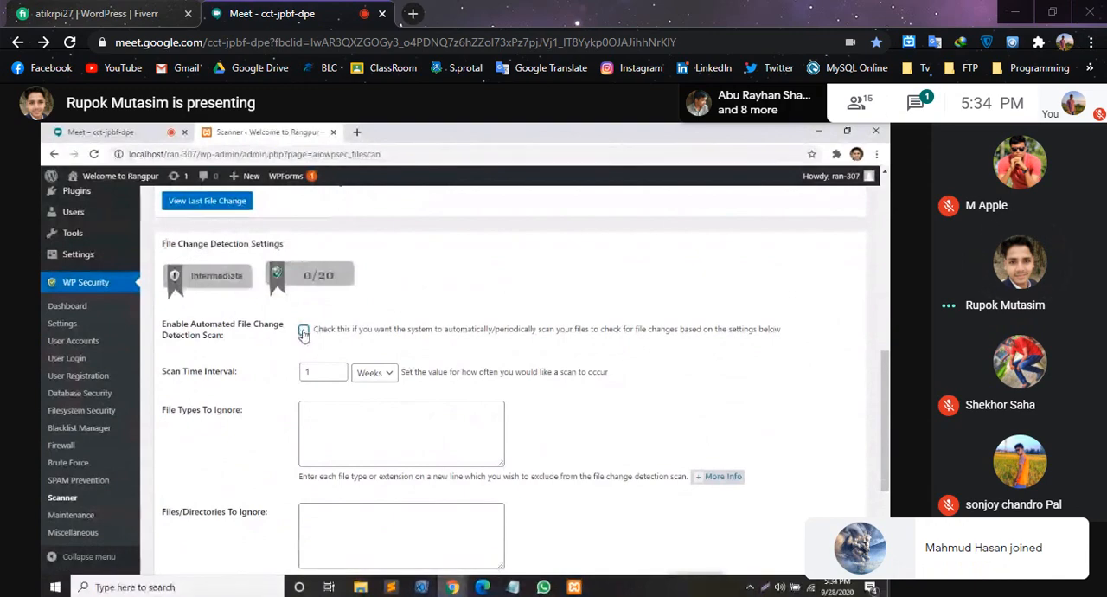
{"action": "scroll", "coordinate": [303, 333], "scroll_direction": "down", "scroll_amount": 1}
{"action": "scroll", "coordinate": [354, 392], "scroll_direction": "down", "scroll_amount": 1}
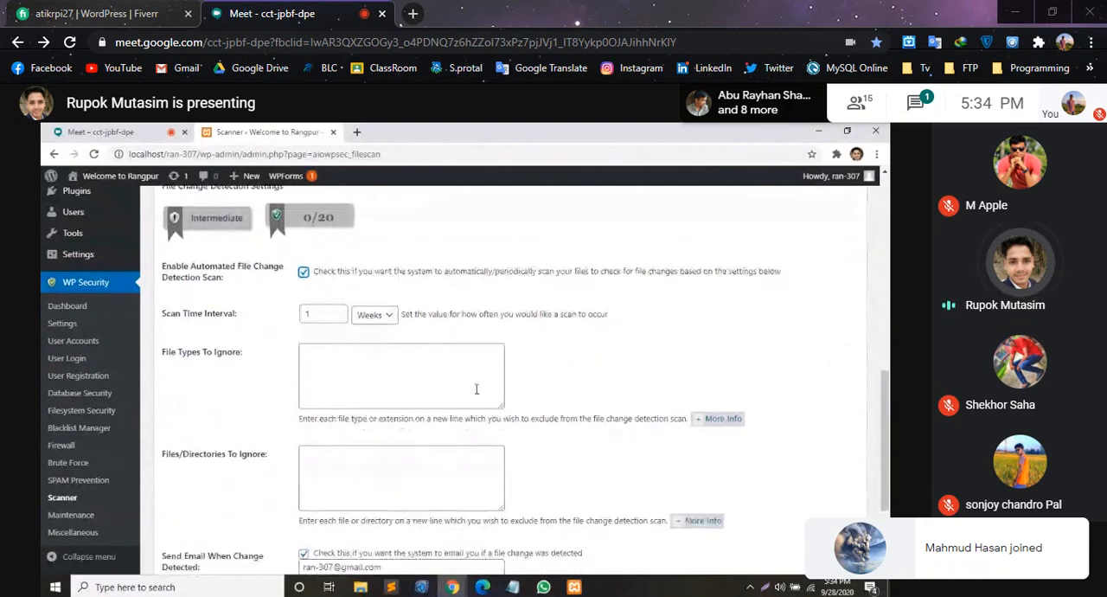
{"action": "scroll", "coordinate": [476, 389], "scroll_direction": "down", "scroll_amount": 3}
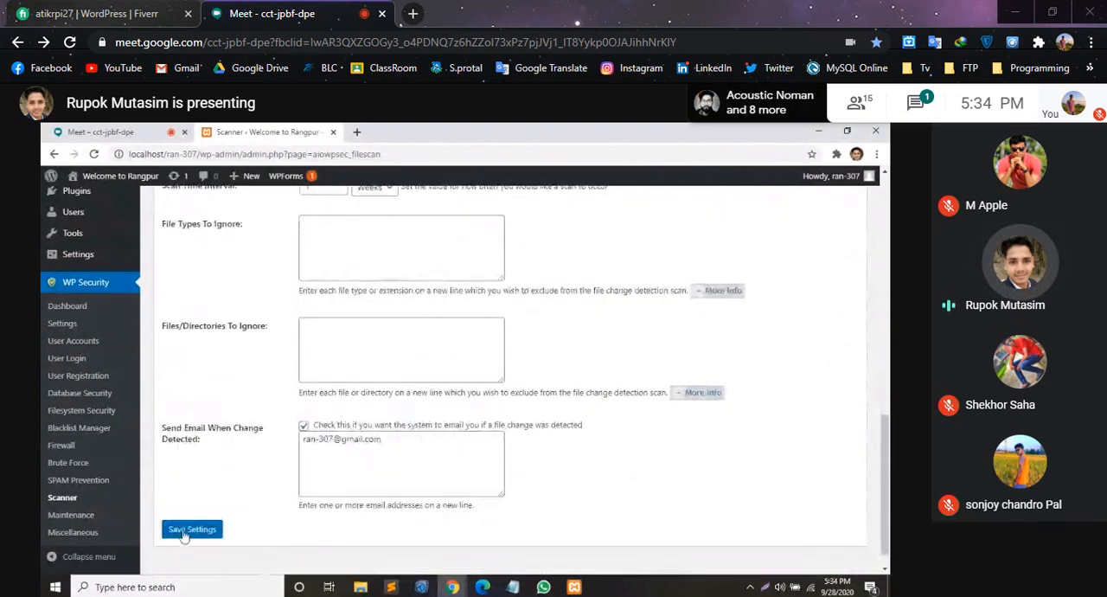
{"action": "left_click", "coordinate": [185, 531]}
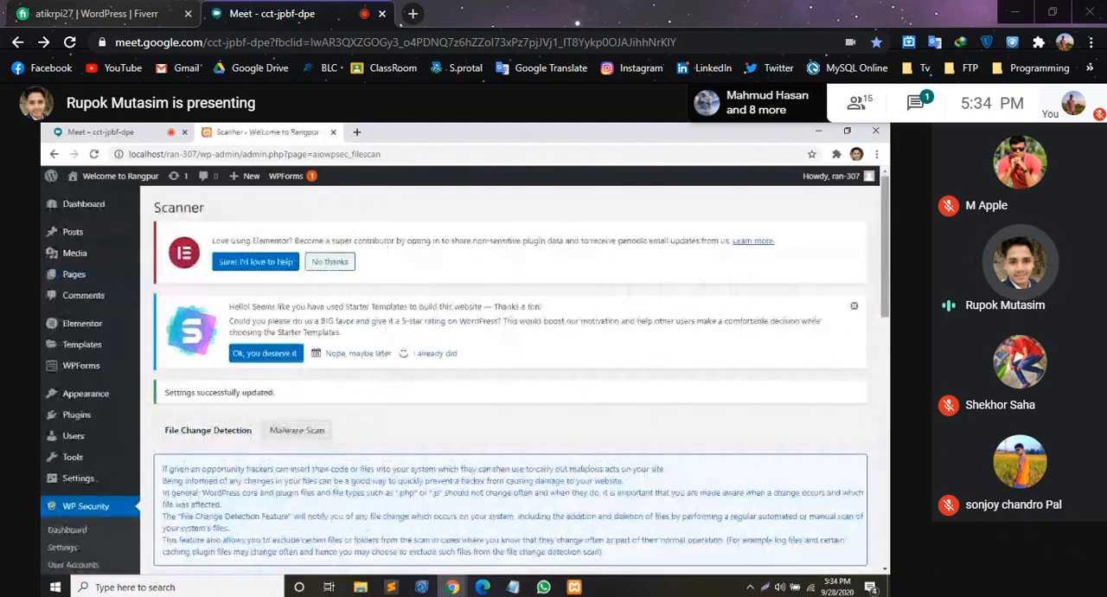
{"action": "scroll", "coordinate": [882, 418], "scroll_direction": "down", "scroll_amount": 7}
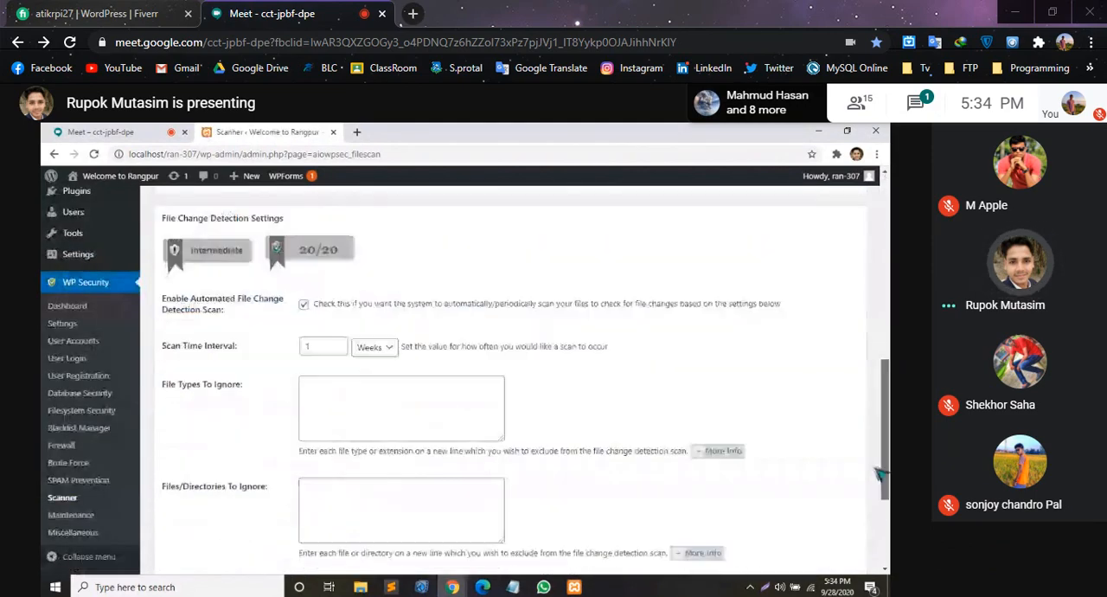
- Review the scanner's Malware Scan information and the visitor lockout settings in WP Security's Maintenance section
{"action": "scroll", "coordinate": [882, 417], "scroll_direction": "up", "scroll_amount": 8}
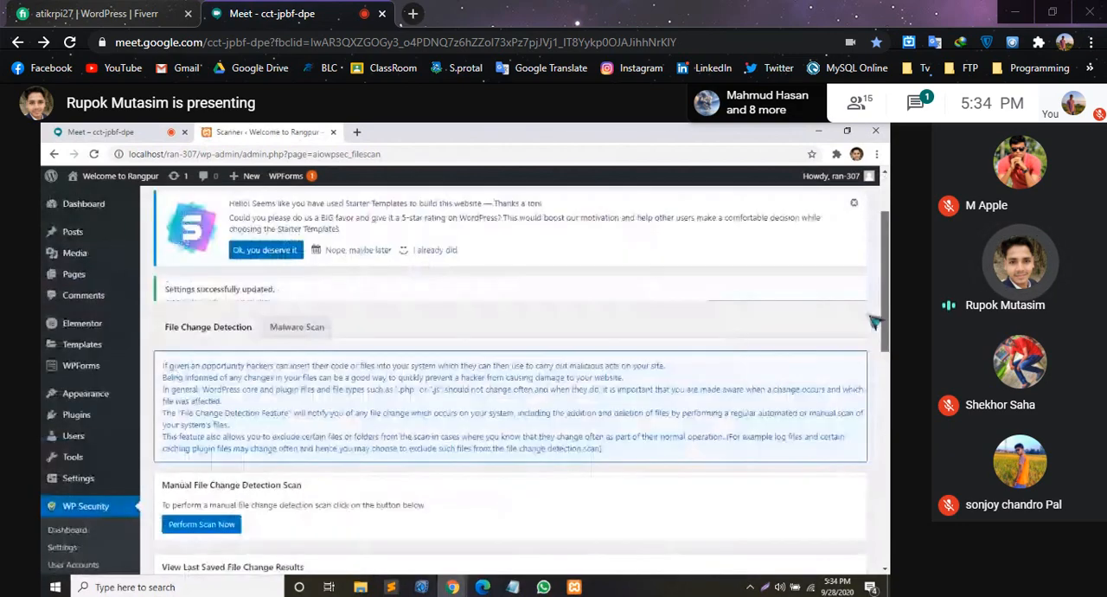
{"action": "left_click", "coordinate": [288, 329]}
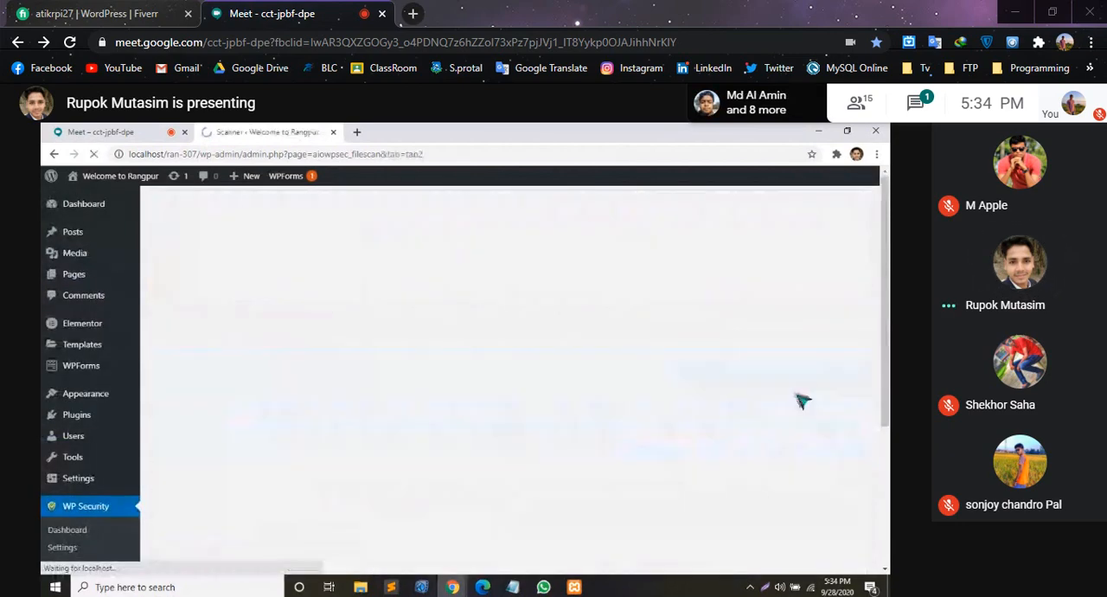
{"action": "scroll", "coordinate": [511, 371], "scroll_direction": "down", "scroll_amount": 3}
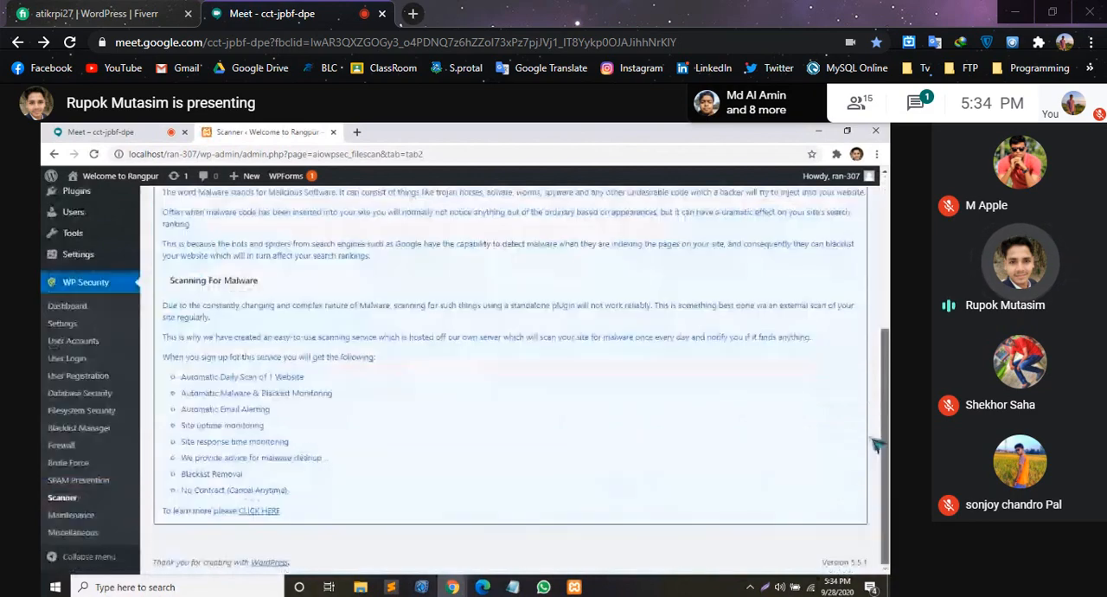
{"action": "scroll", "coordinate": [510, 372], "scroll_direction": "up", "scroll_amount": 3}
{"action": "scroll", "coordinate": [510, 371], "scroll_direction": "down", "scroll_amount": 5}
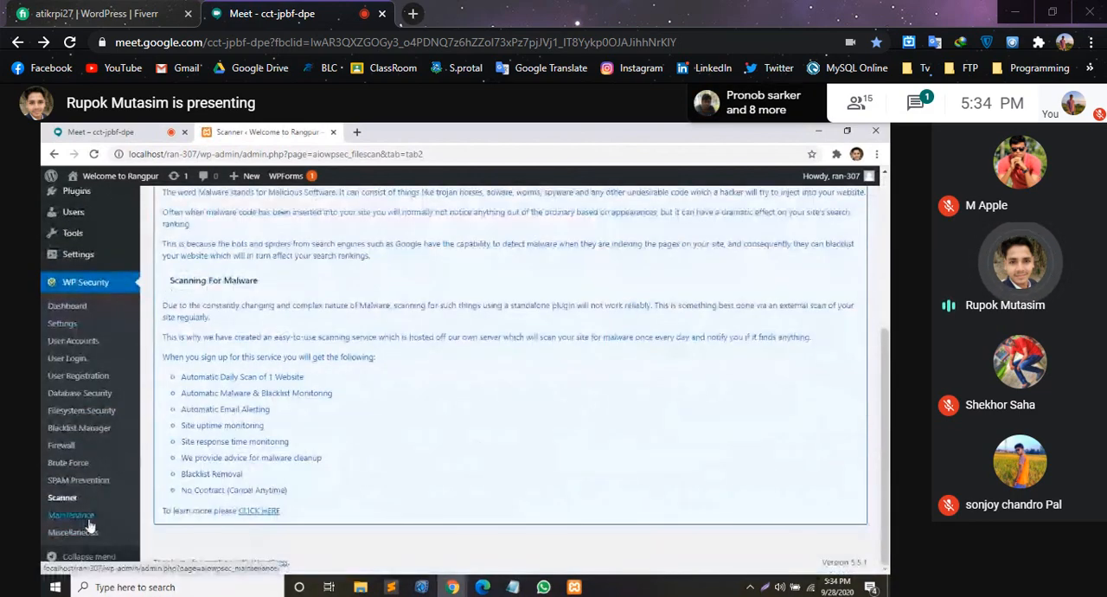
{"action": "left_click", "coordinate": [89, 521]}
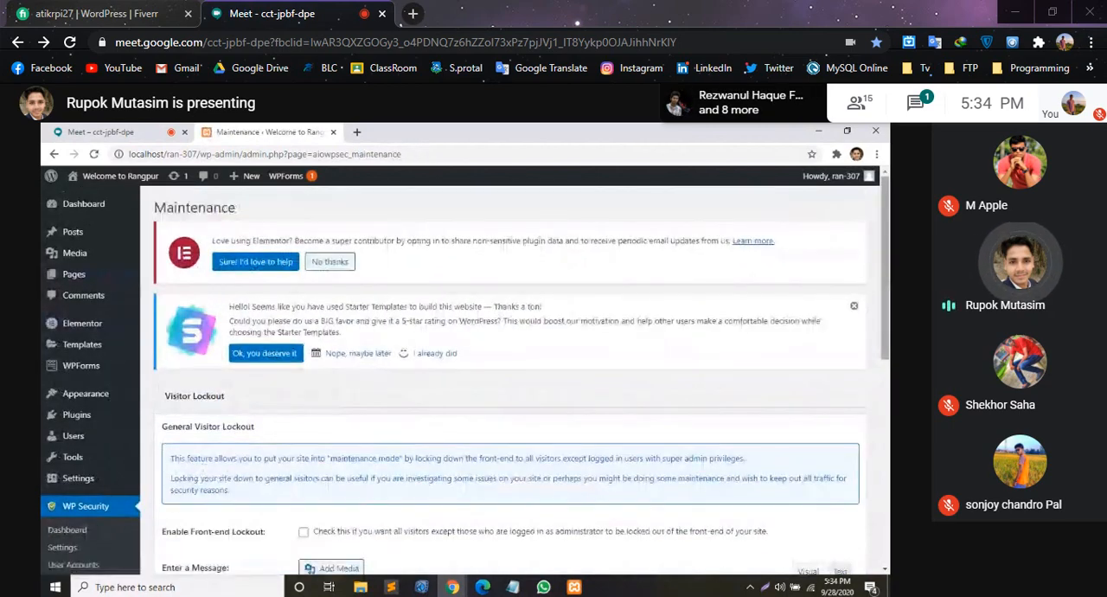
{"action": "scroll", "coordinate": [510, 372], "scroll_direction": "down", "scroll_amount": 3}
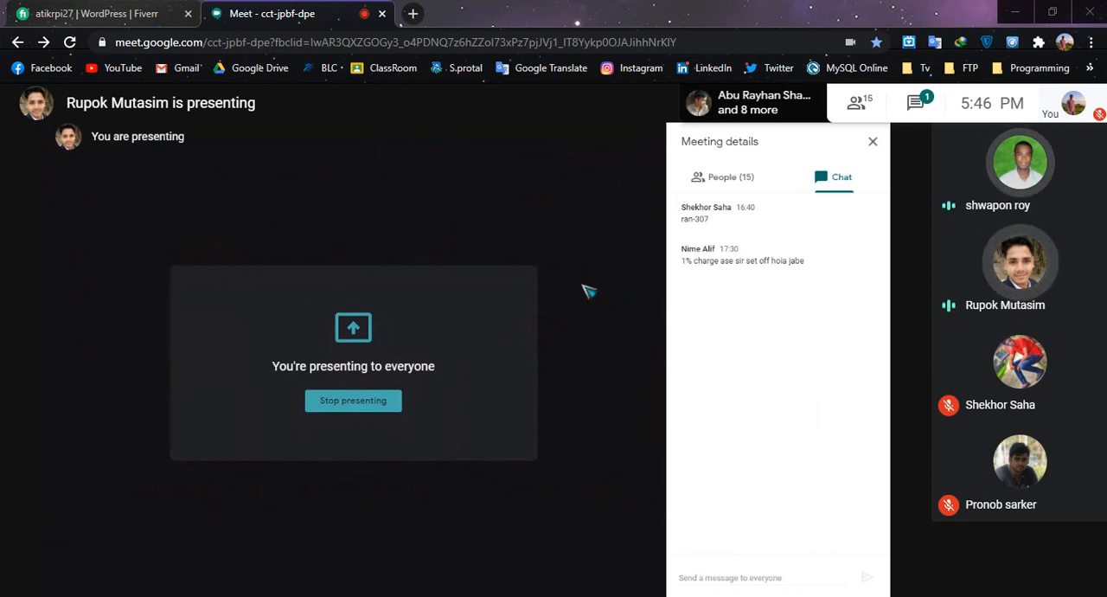
- Close the meeting chat and unmute the Google Meet microphone for a short reply, muting it again when done
{"action": "left_click", "coordinate": [873, 141]}
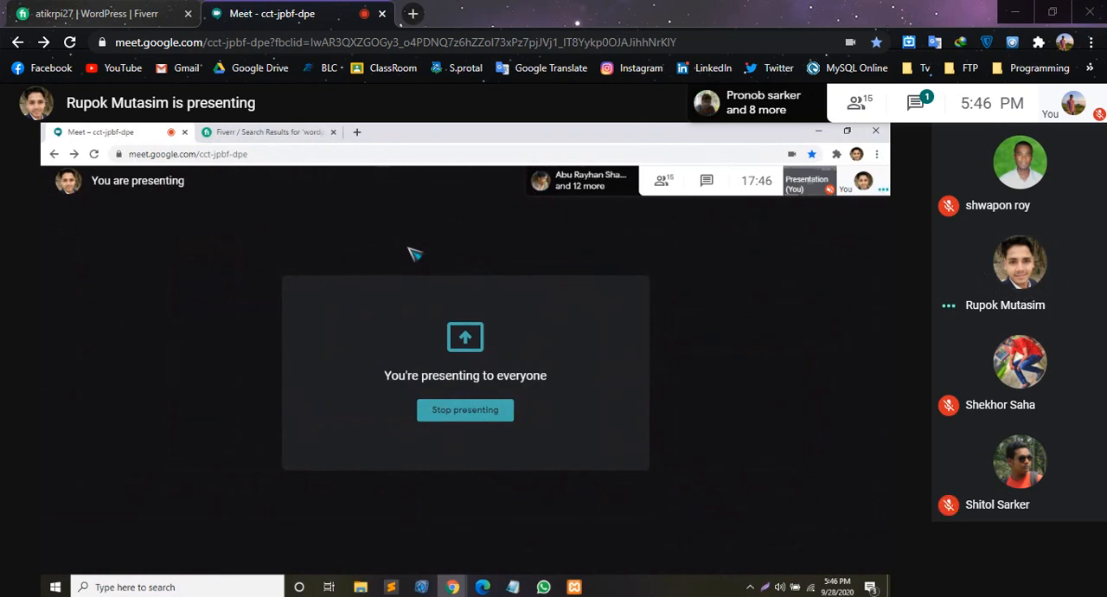
{"action": "left_click", "coordinate": [495, 562]}
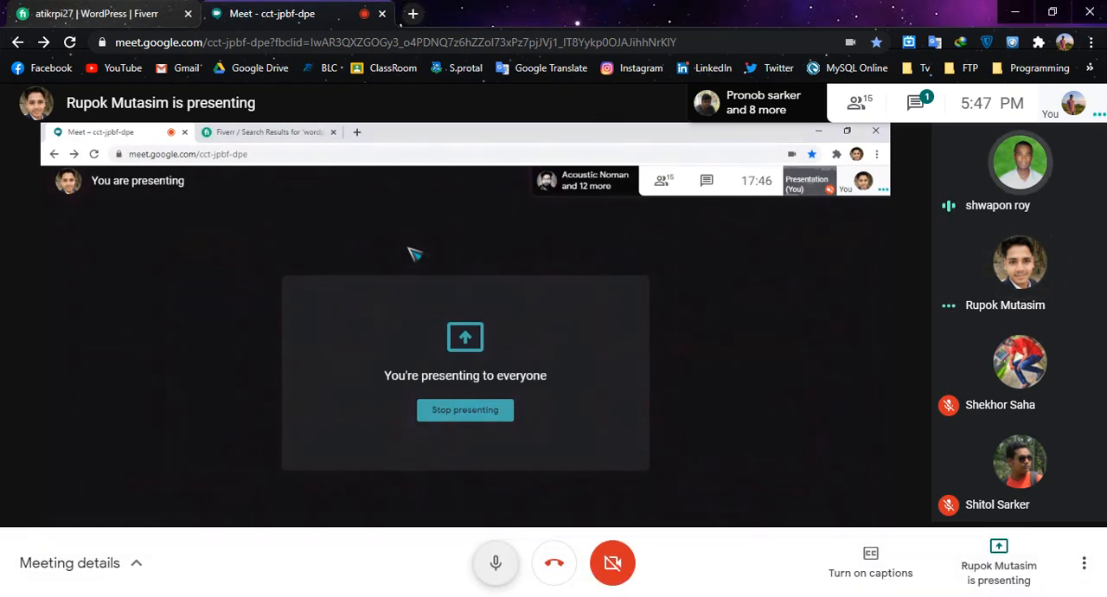
{"action": "key", "text": "ctrl+d"}
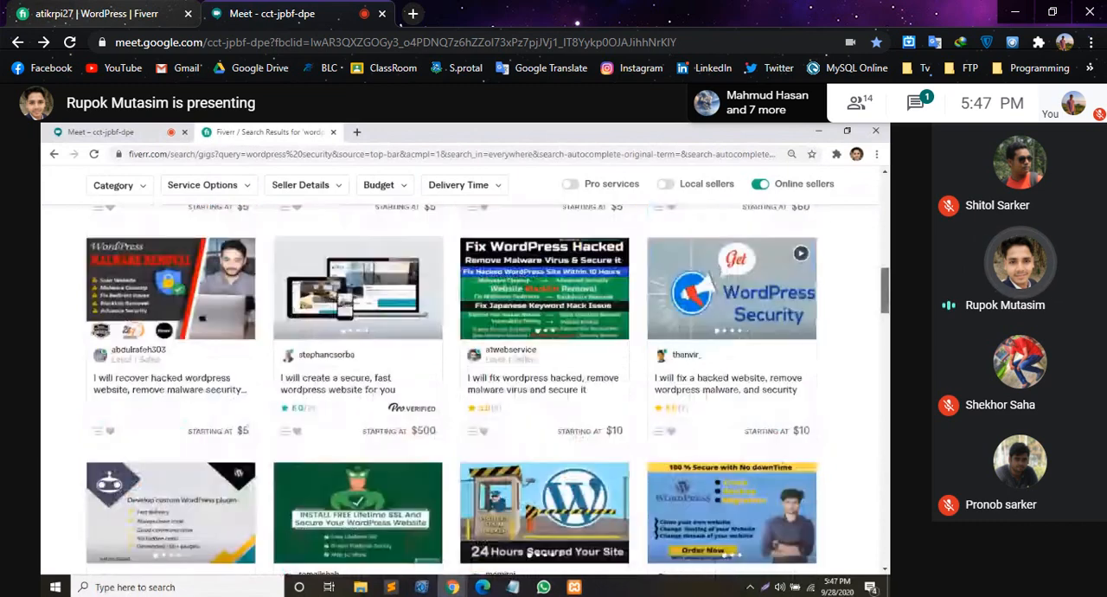
- Unmute the meeting microphone for each reply, mute it in between, and leave it on for the closing discussion
{"action": "mouse_move", "coordinate": [496, 563]}
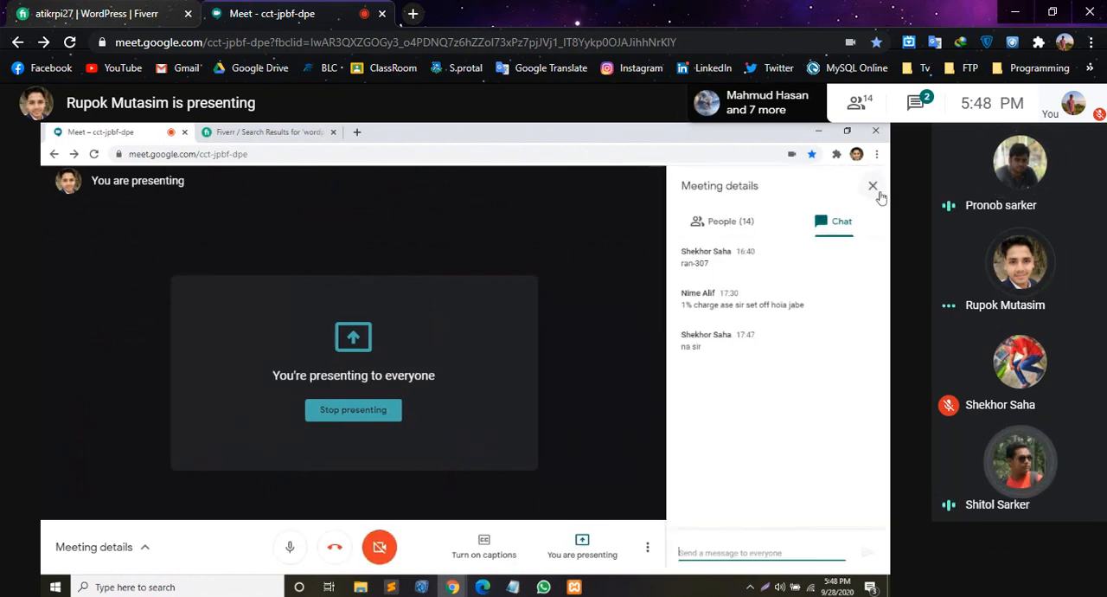
{"action": "left_click", "coordinate": [495, 562]}
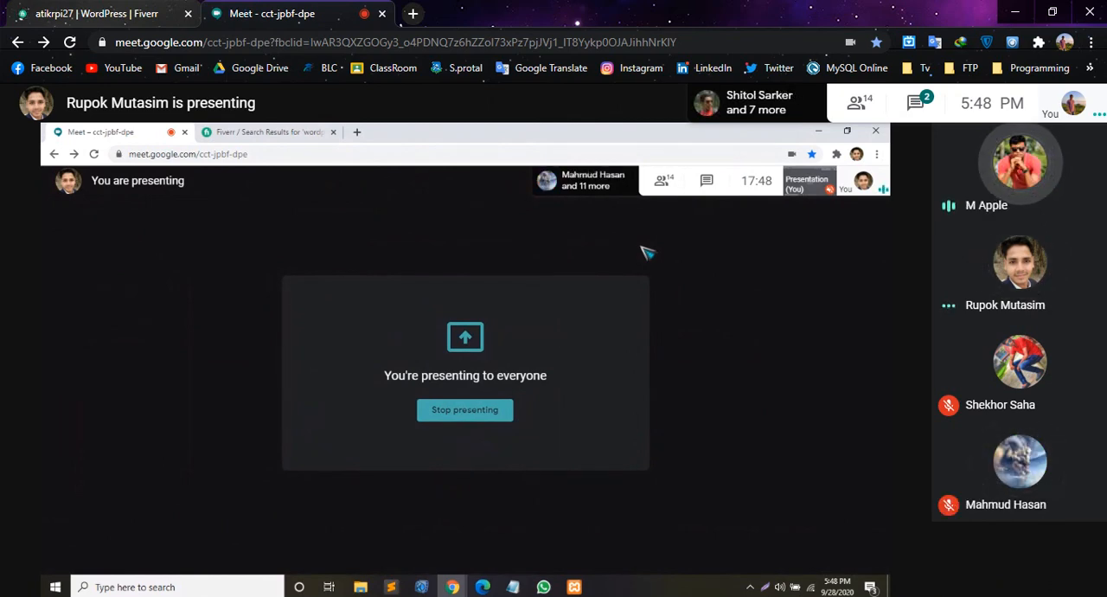
{"action": "key", "text": "ctrl+d"}
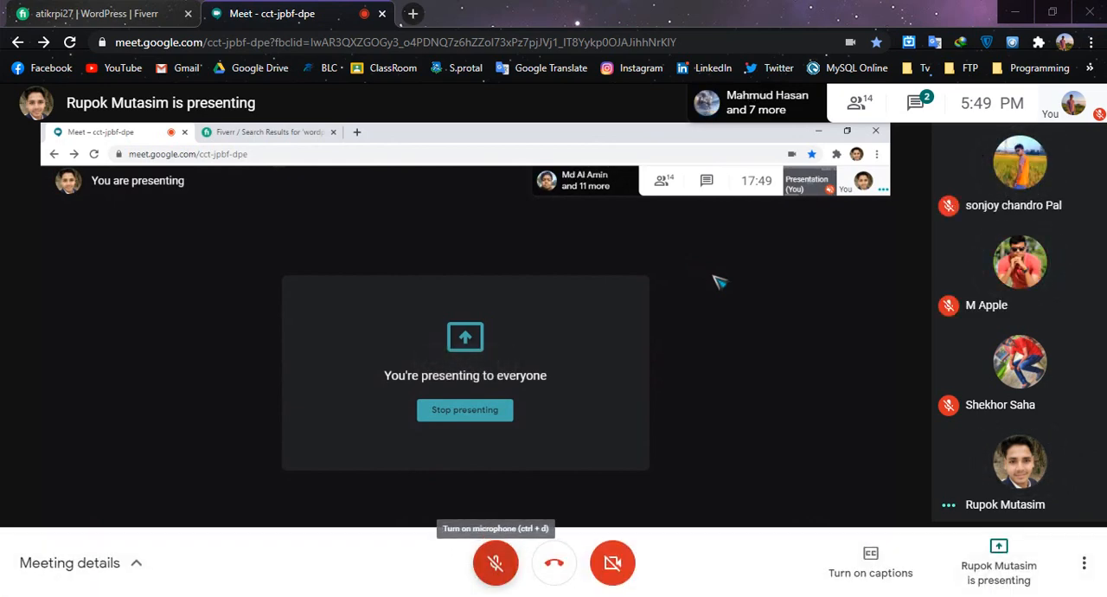
{"action": "key", "text": "ctrl+d"}
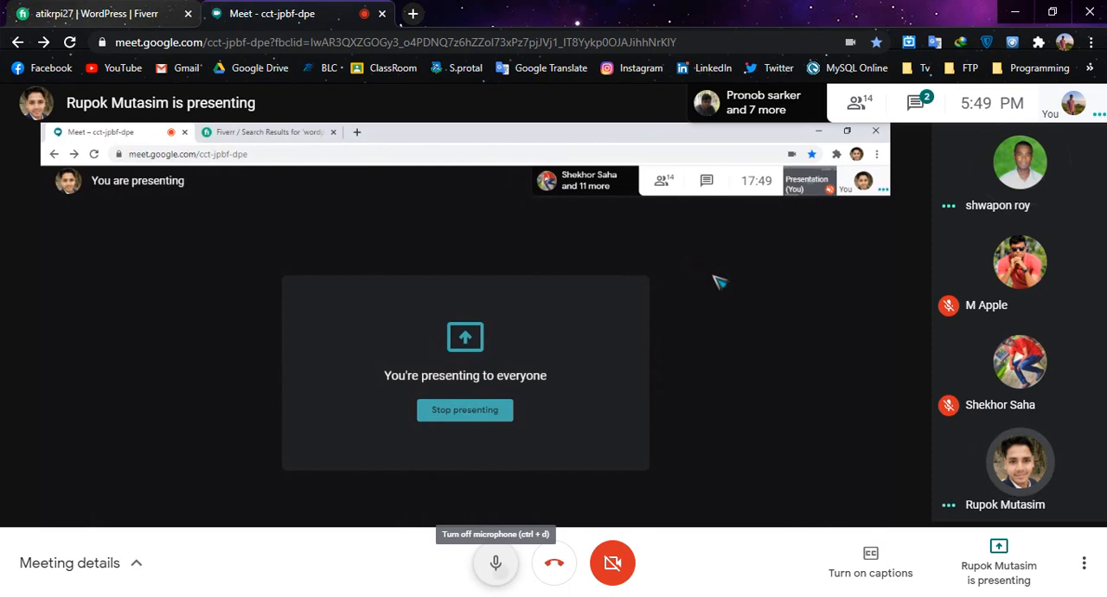
{"action": "key", "text": "ctrl+d"}
{"action": "key", "text": "ctrl+d"}
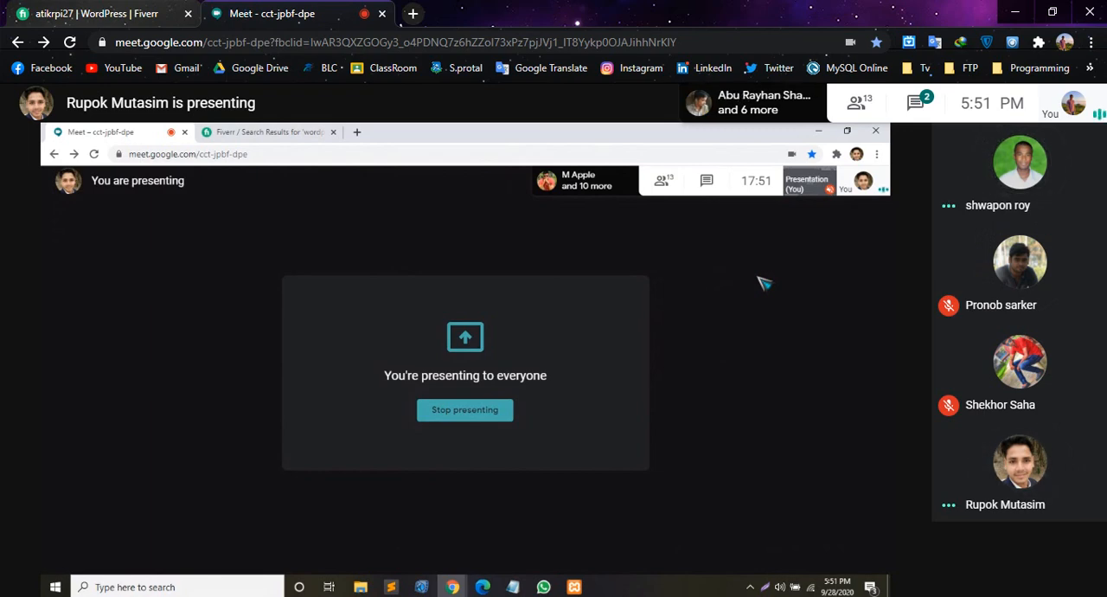
{"action": "mouse_move", "coordinate": [773, 364]}
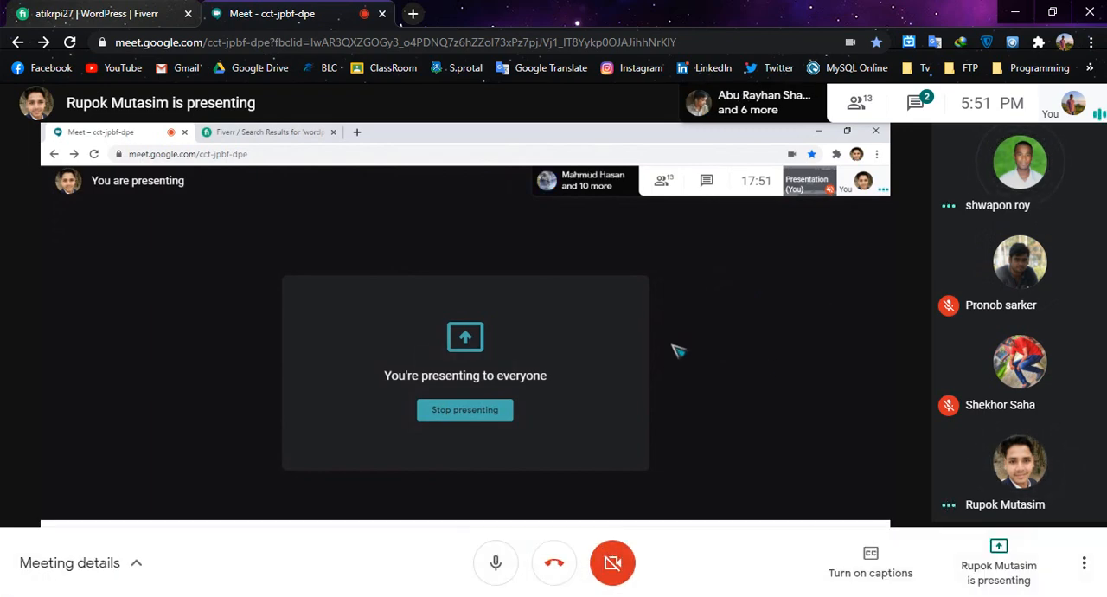